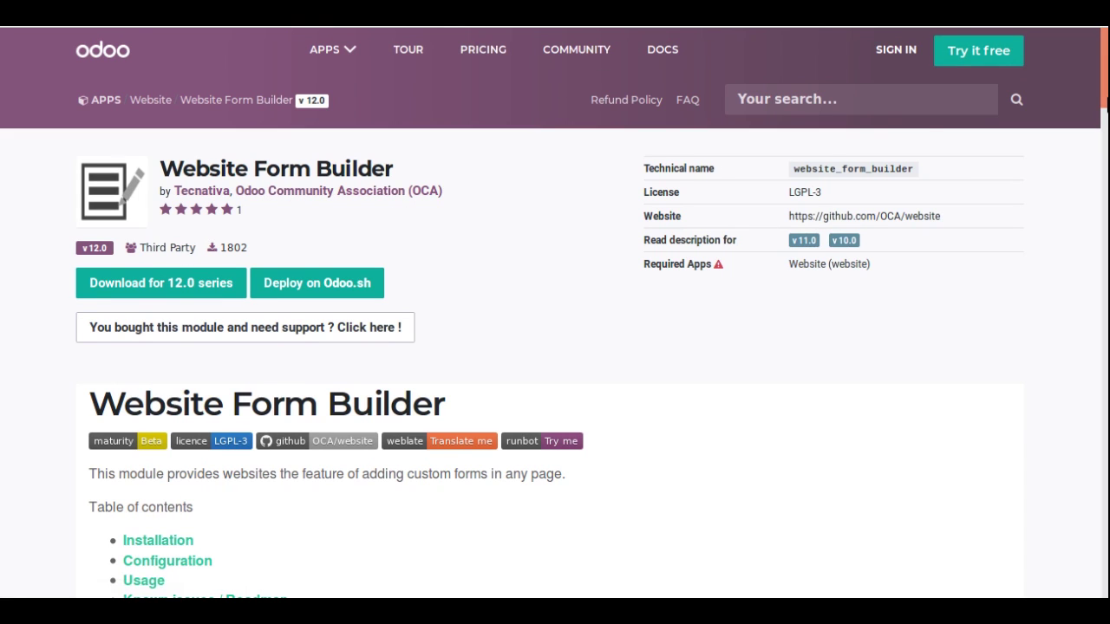
scroll(1105, 104, down, 2)
scroll(1106, 104, up, 2)
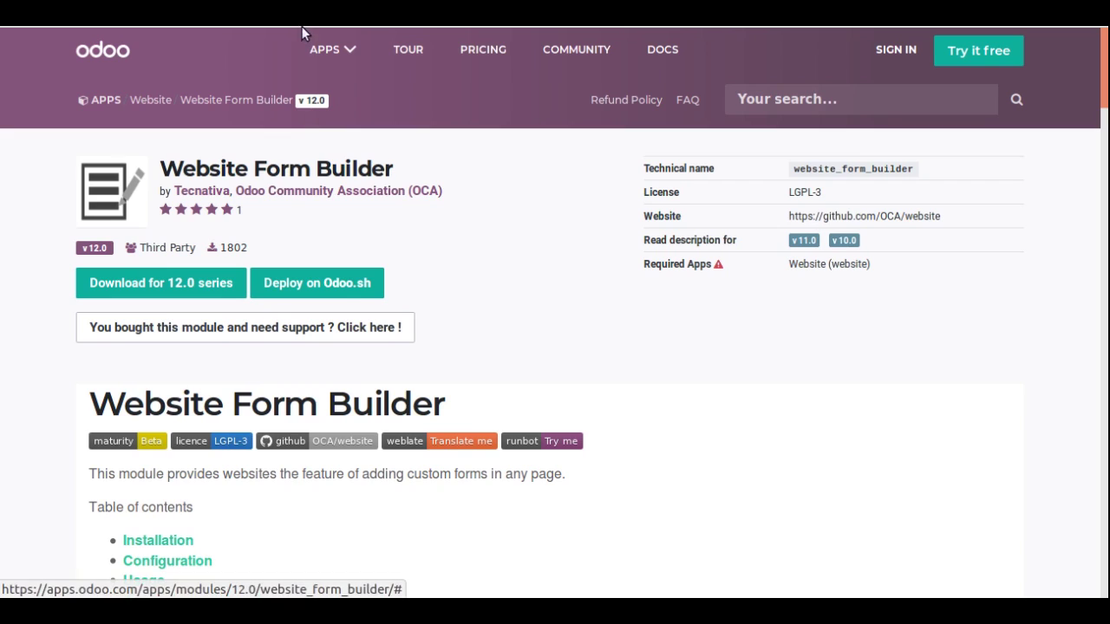
- Switch to the Odoo backend and search all available apps for "form", without the Edit filter
click(114, 27)
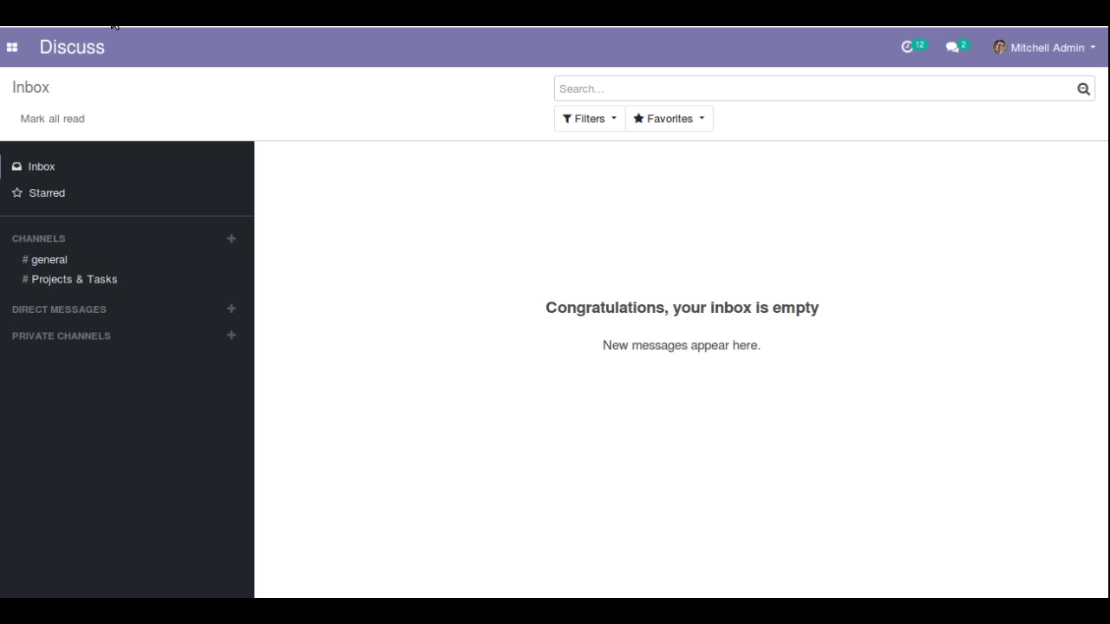
click(12, 47)
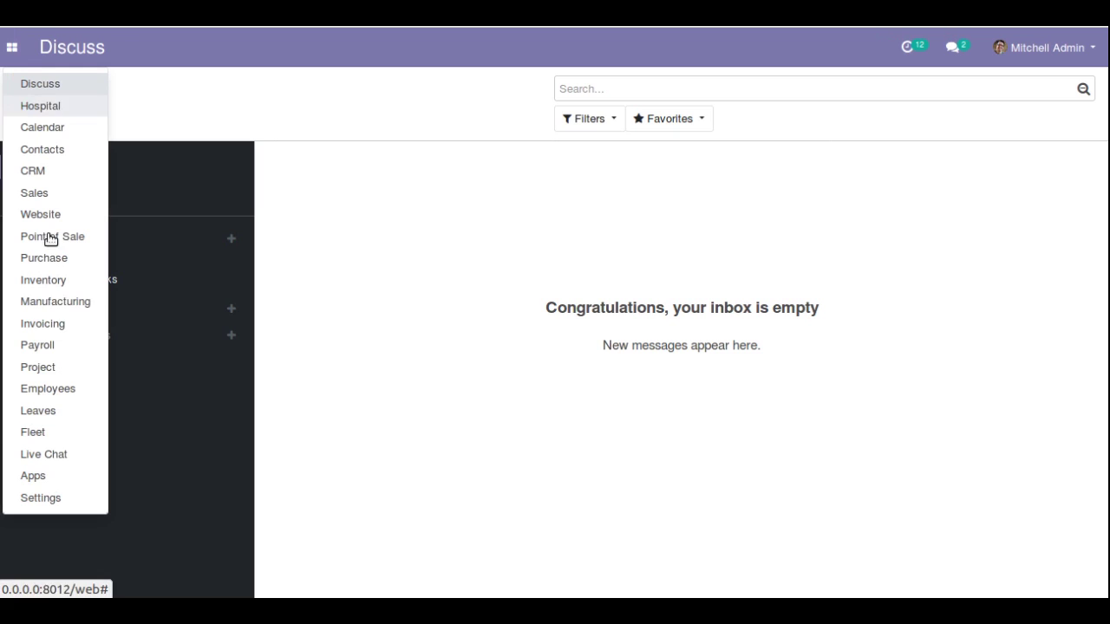
click(60, 486)
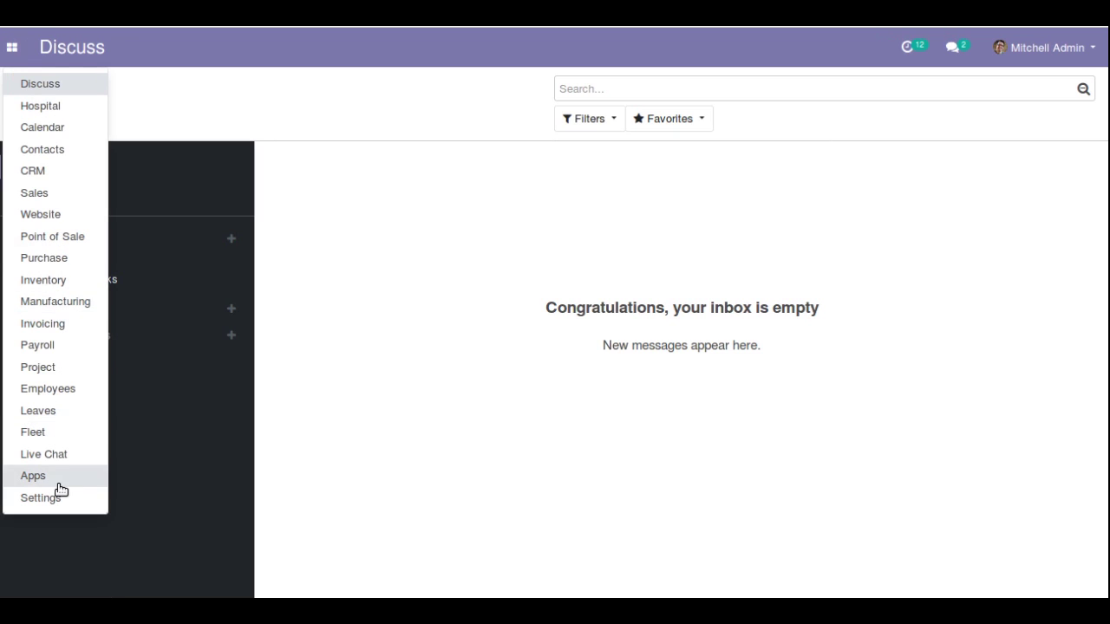
text(form)
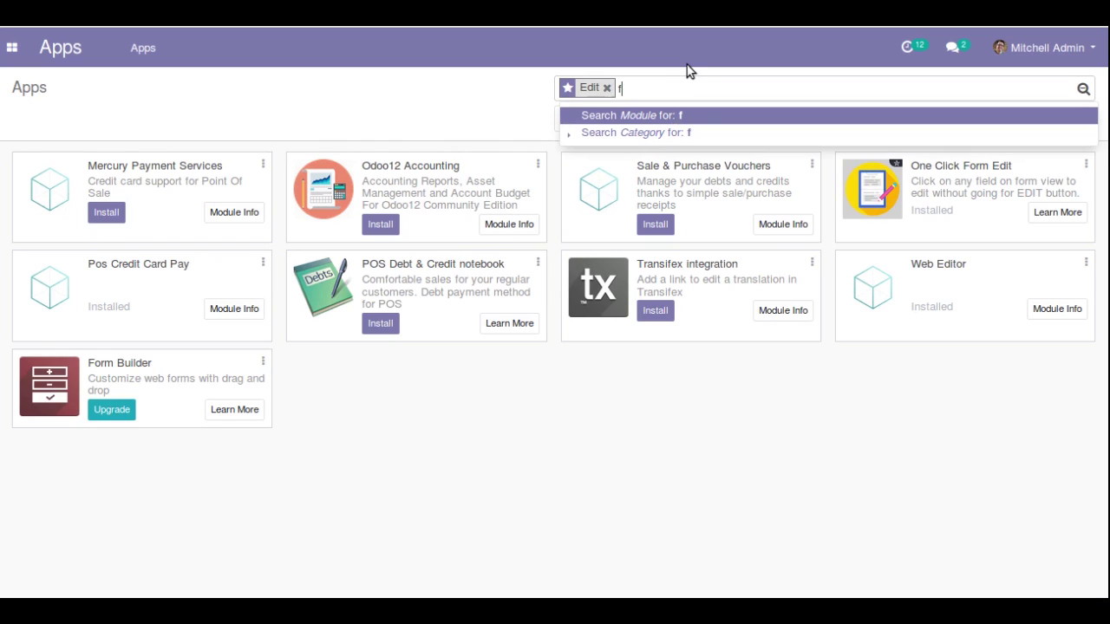
key(Return)
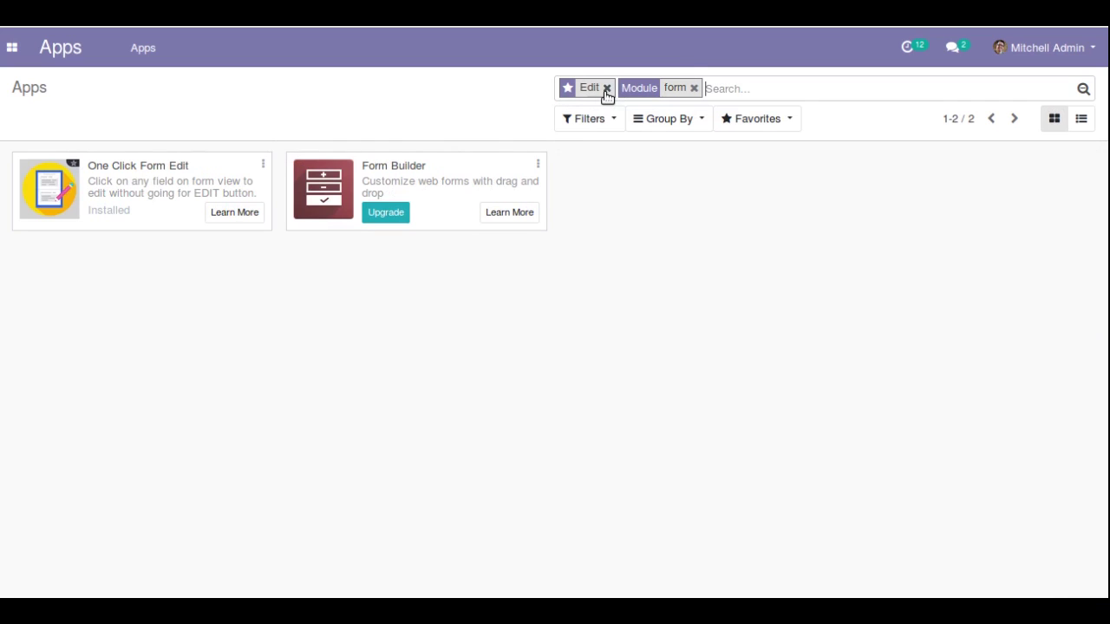
click(607, 88)
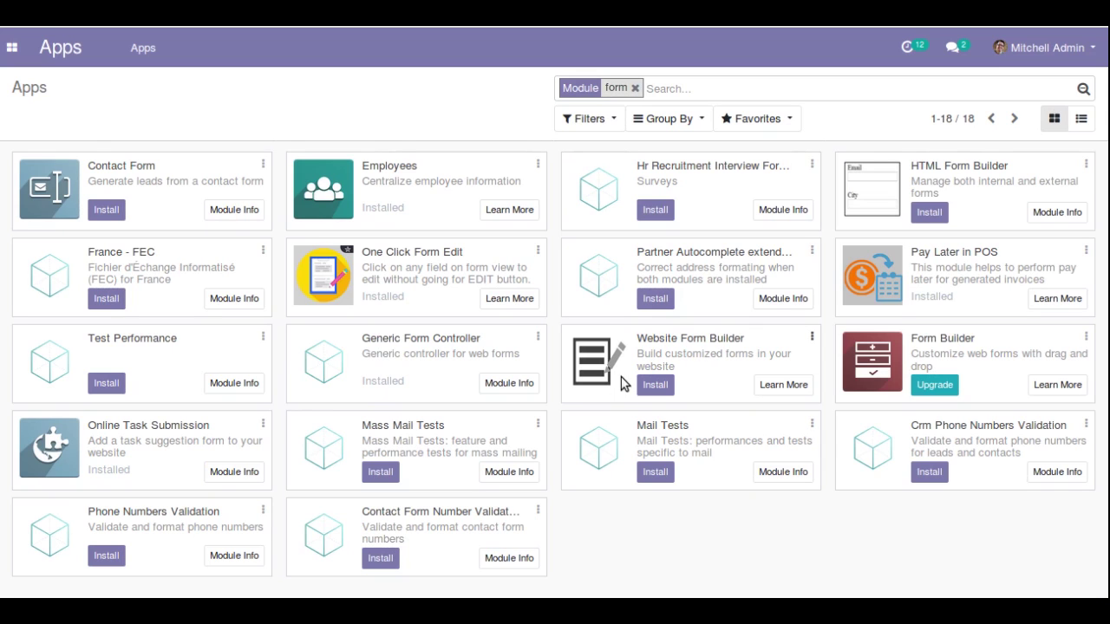
- Open the module info of Website Form Builder and install the module
click(812, 337)
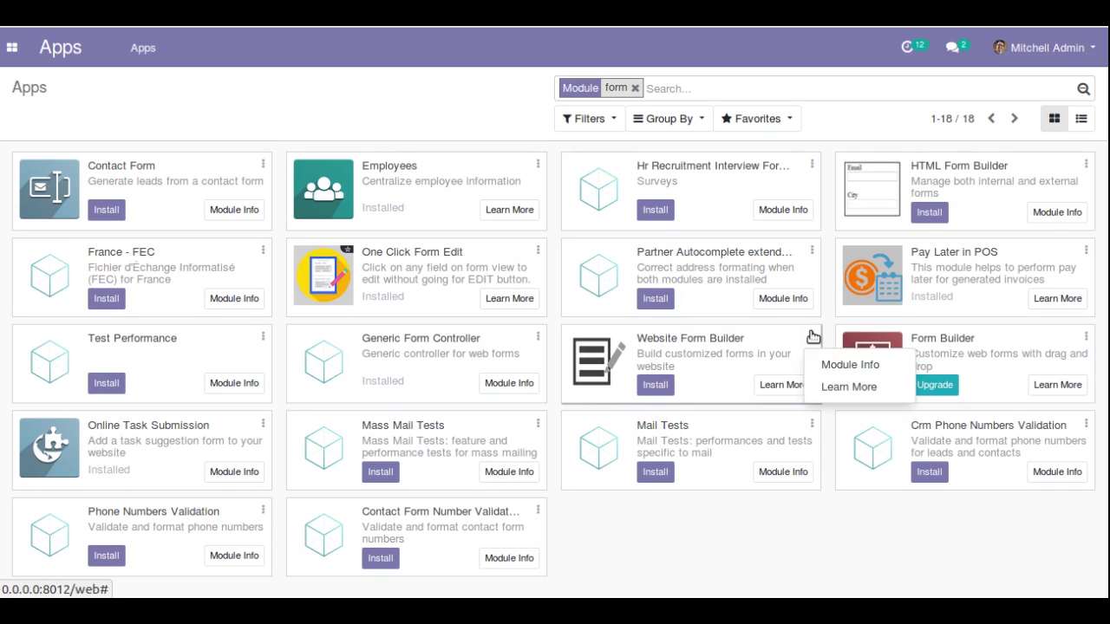
click(838, 373)
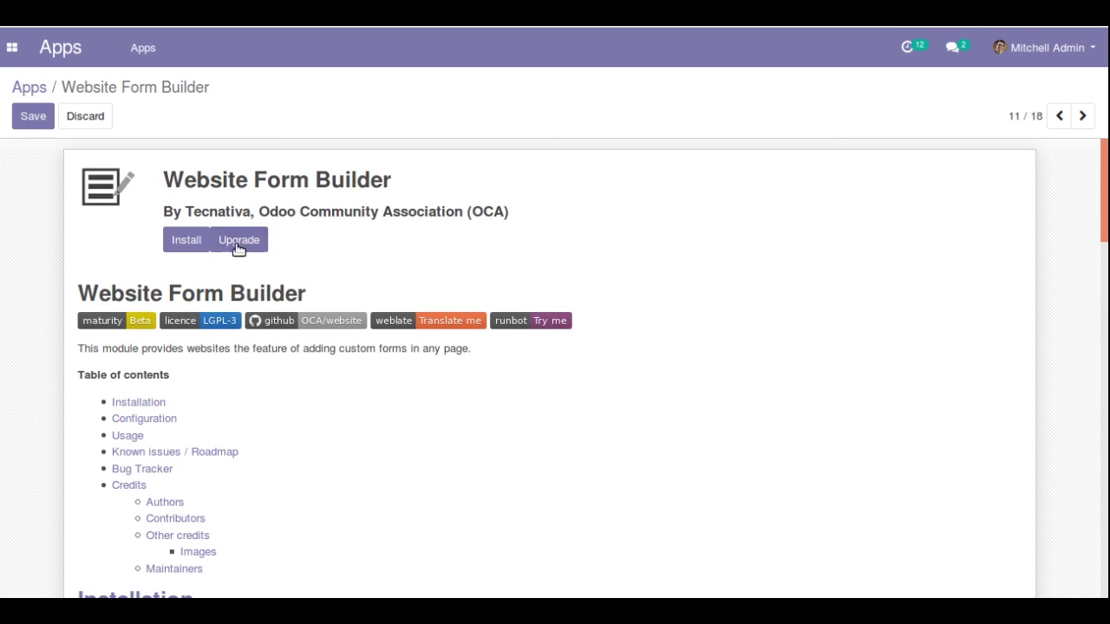
click(182, 241)
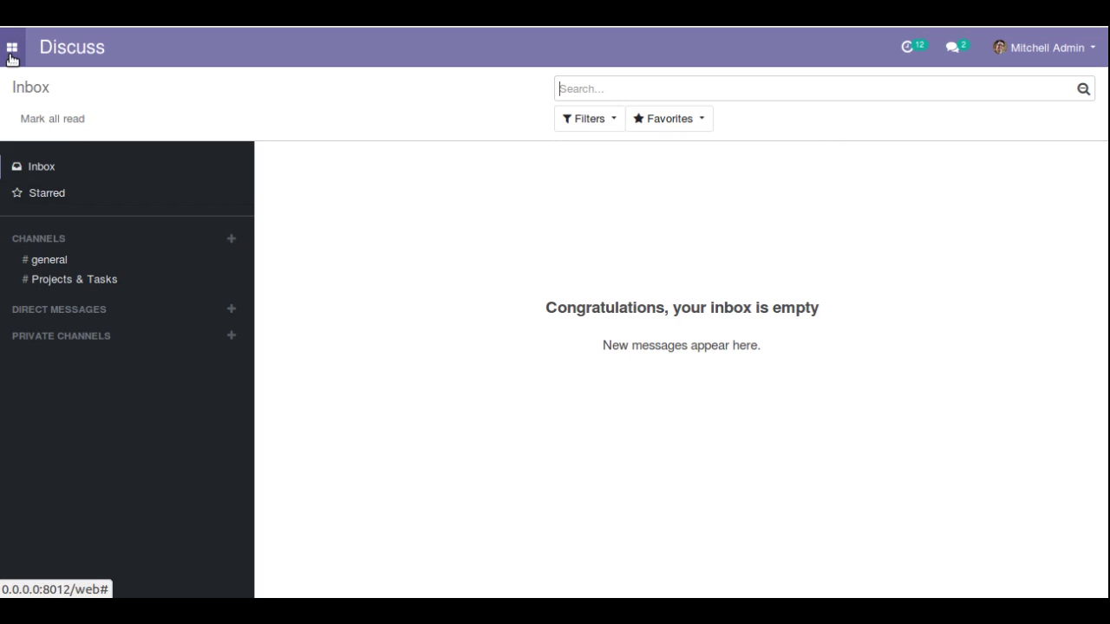
- Look at the Hospital app's appointments and a blank new appointment form, and return to the appointments list
click(12, 47)
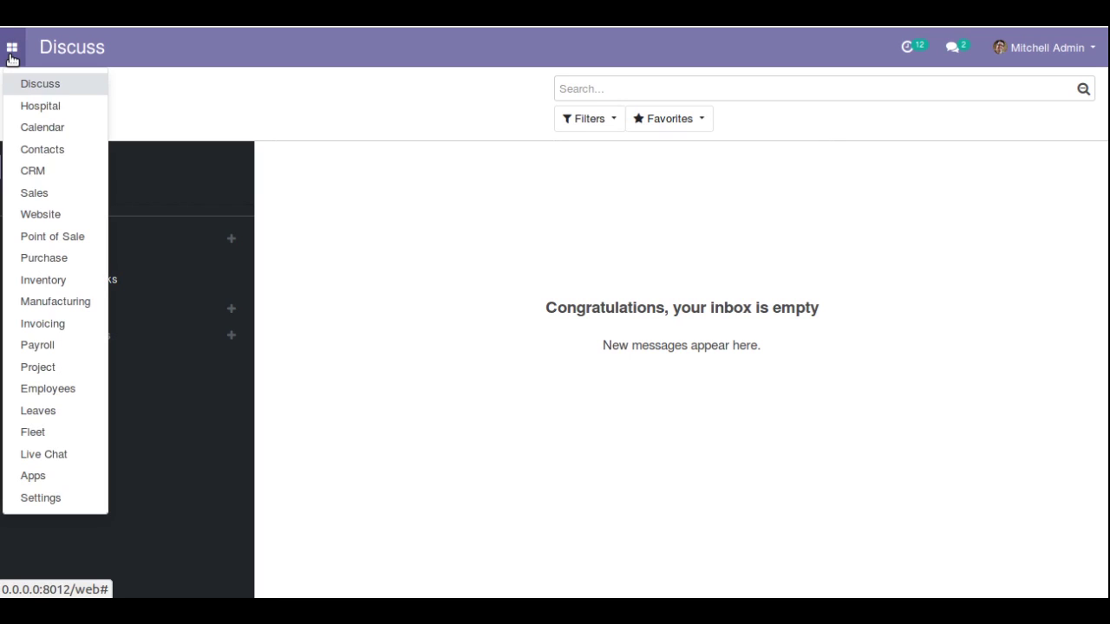
click(47, 105)
click(303, 54)
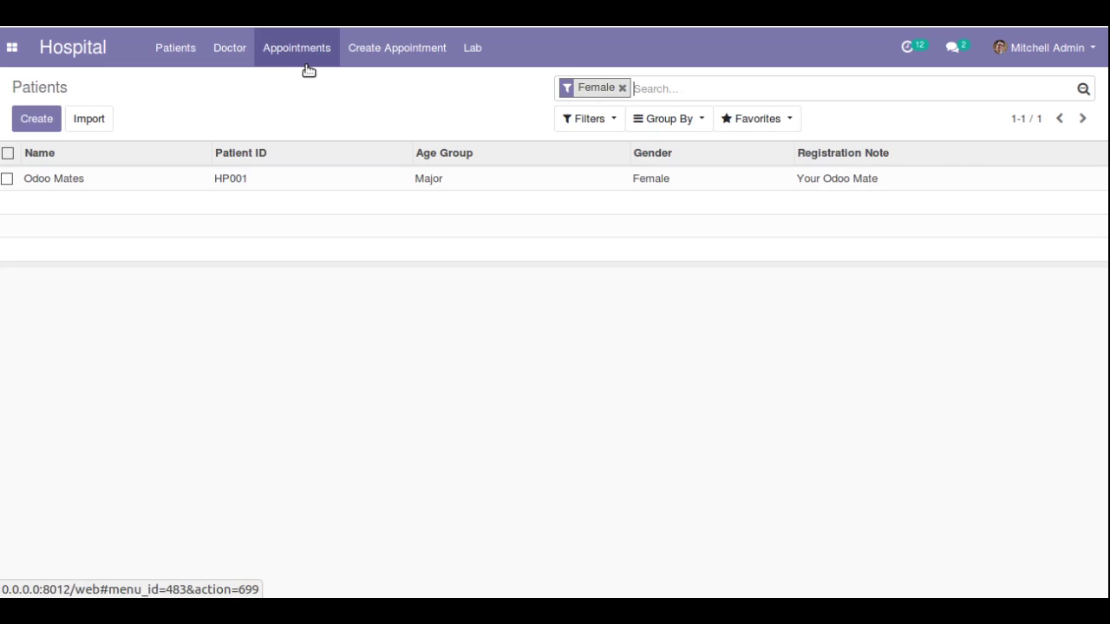
click(54, 130)
click(44, 121)
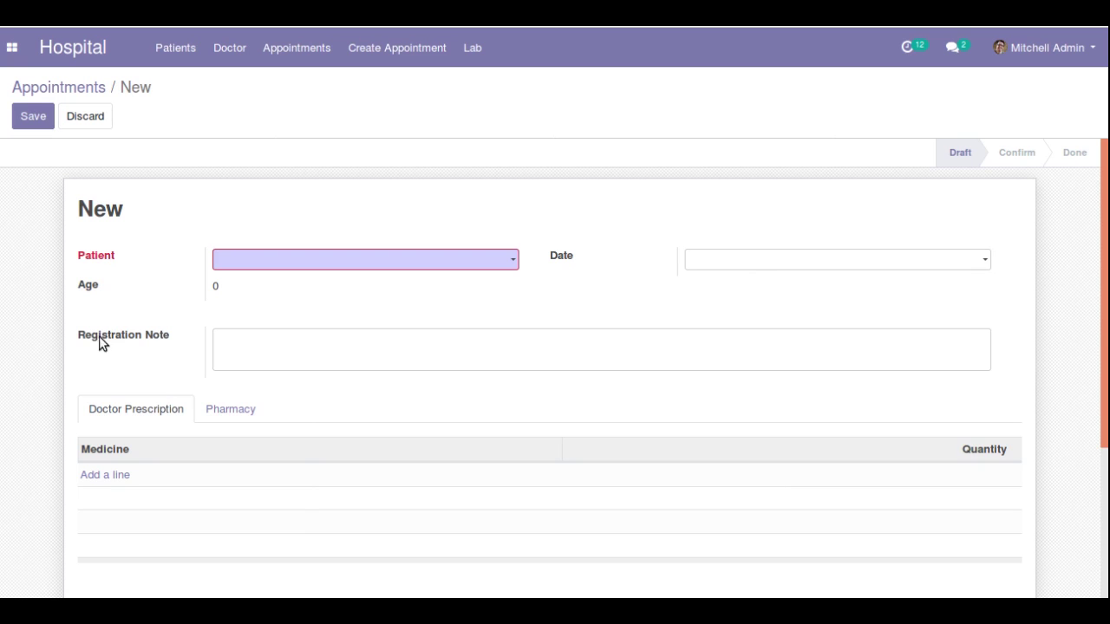
click(84, 91)
- Activate the developer mode in the general system settings
click(23, 52)
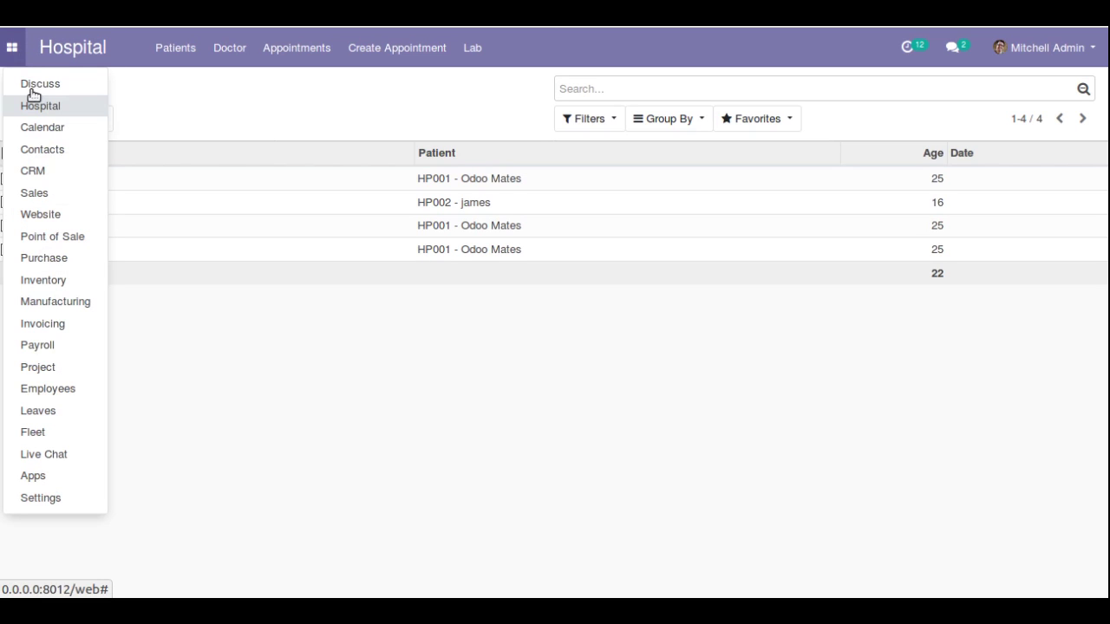
click(84, 500)
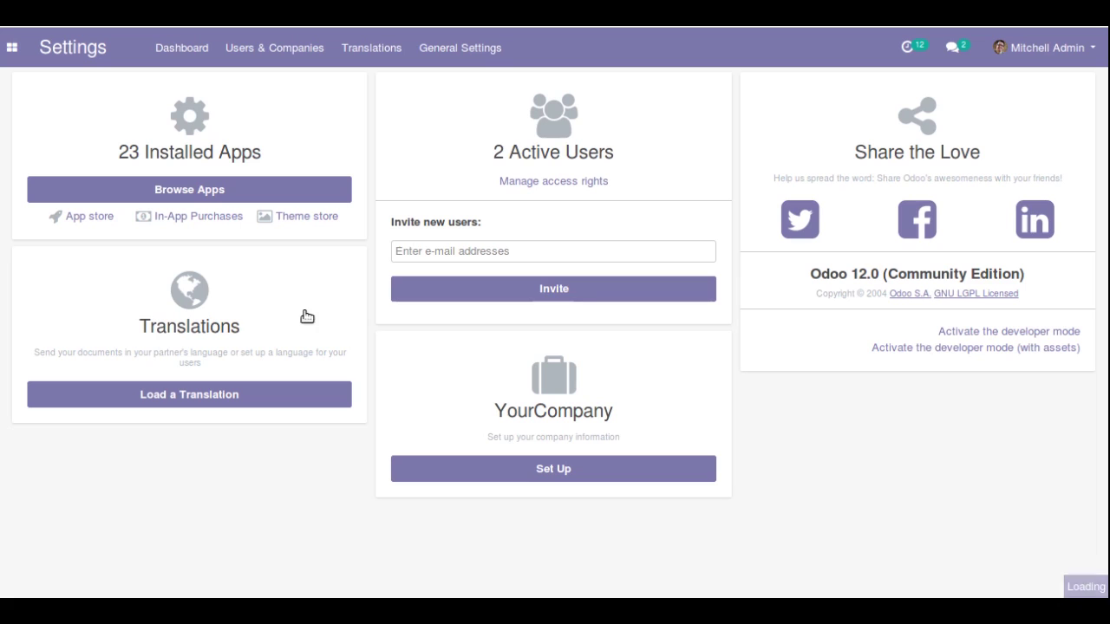
click(974, 332)
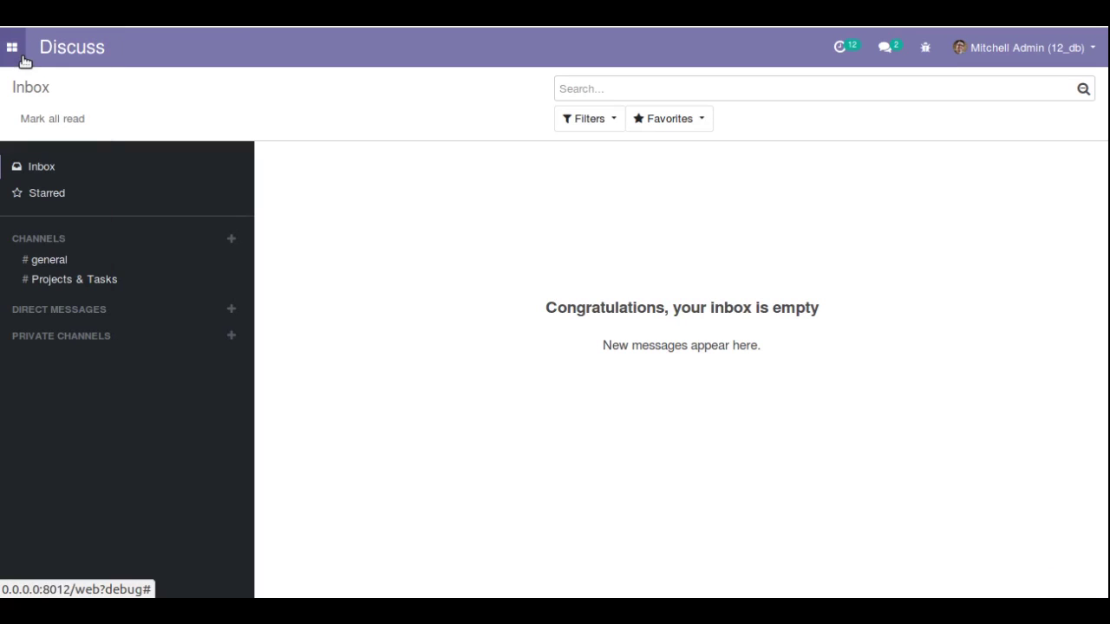
- Open the list of database models in the technical settings
click(15, 49)
click(45, 520)
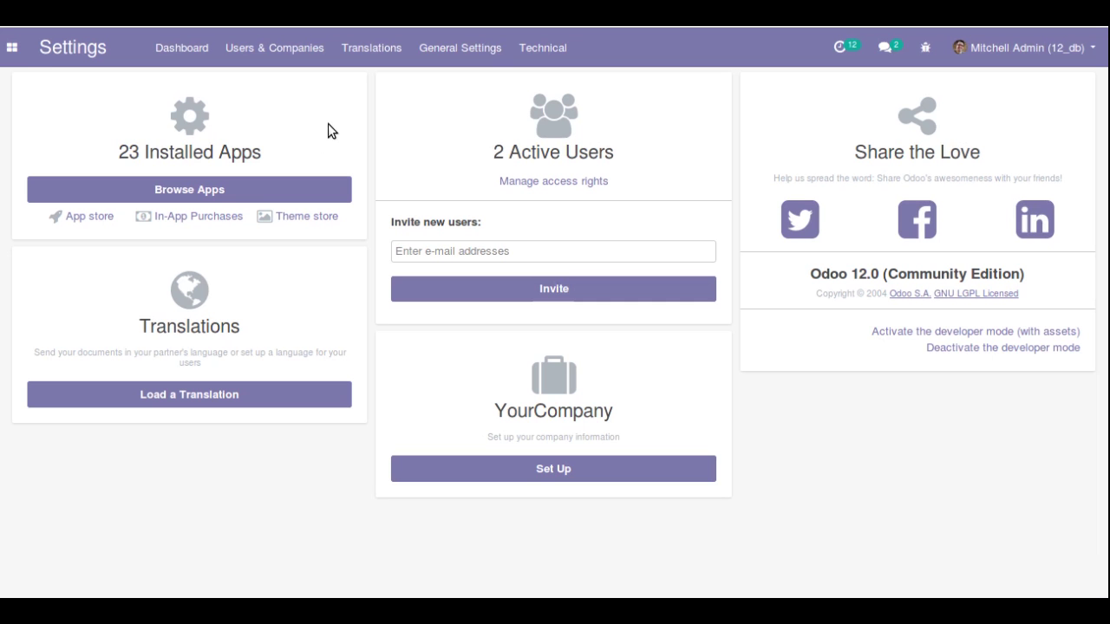
click(531, 46)
drag(665, 196, 665, 377)
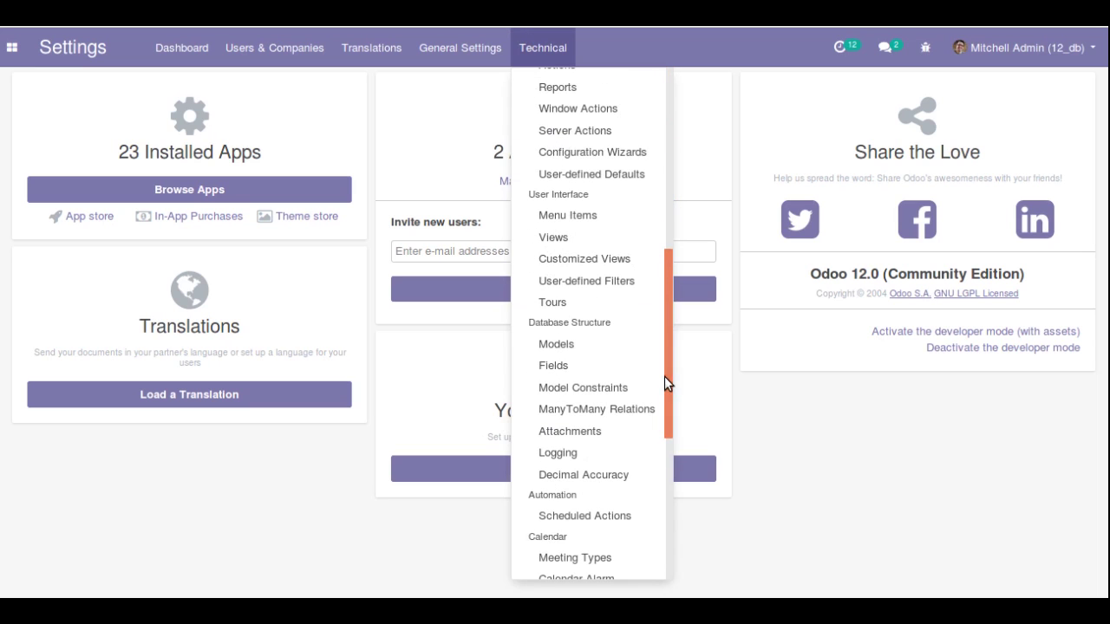
click(562, 344)
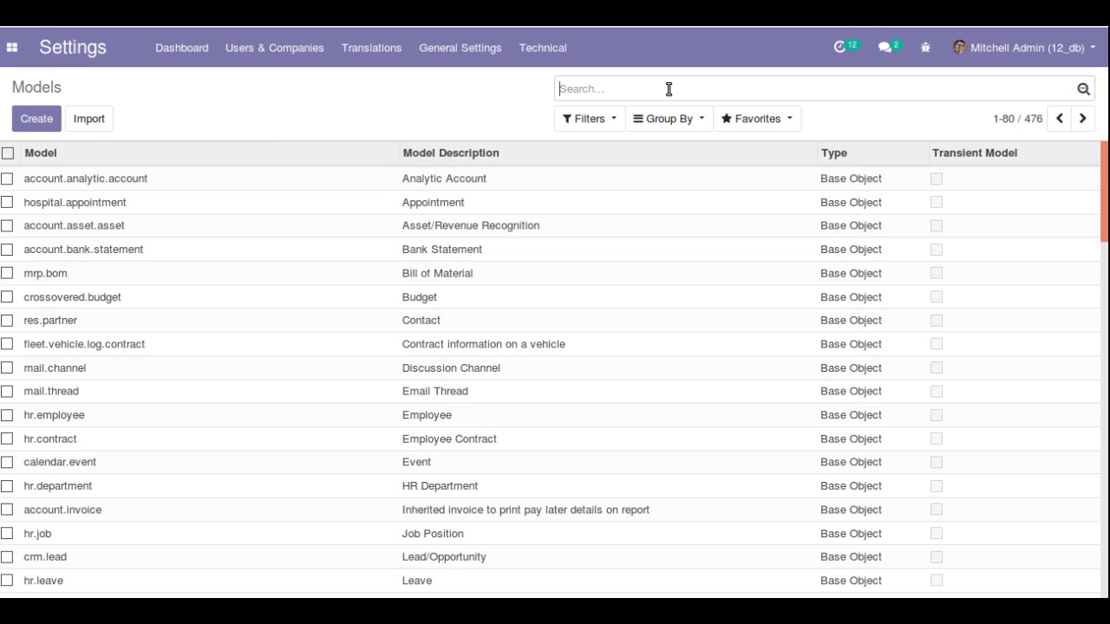
- Search the models for "appoin" and open the hospital.appointment model
text(appoin)
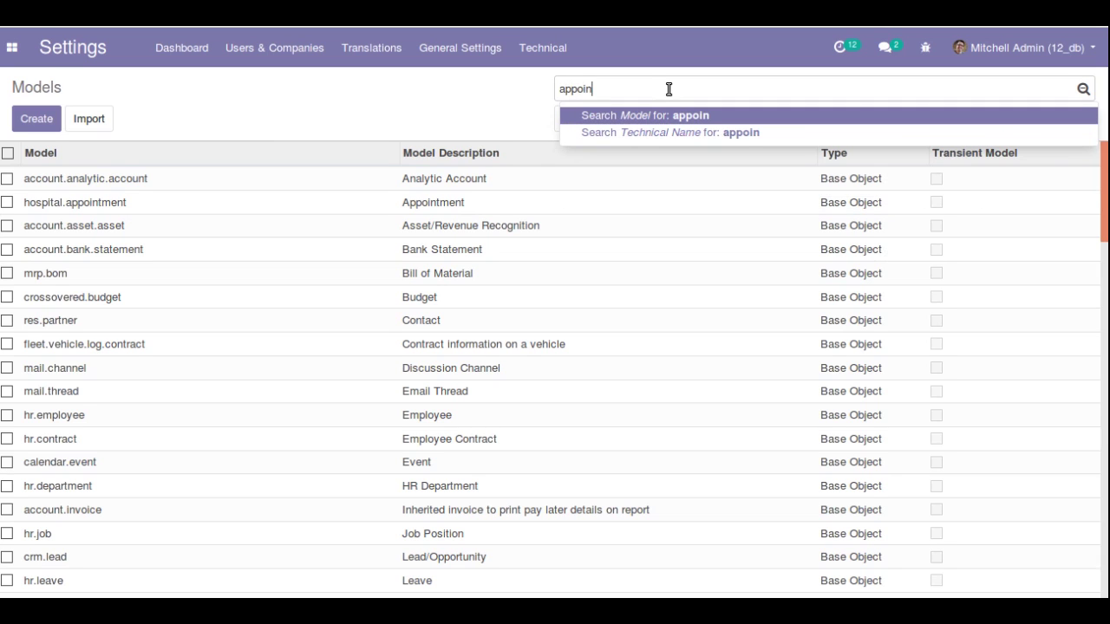
key(Return)
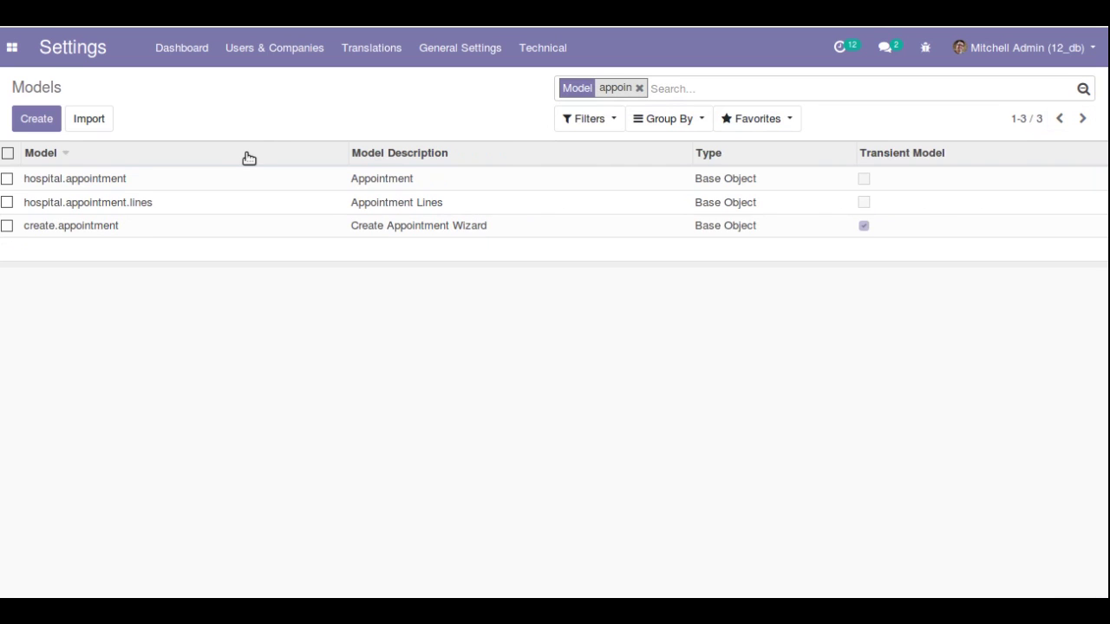
click(117, 179)
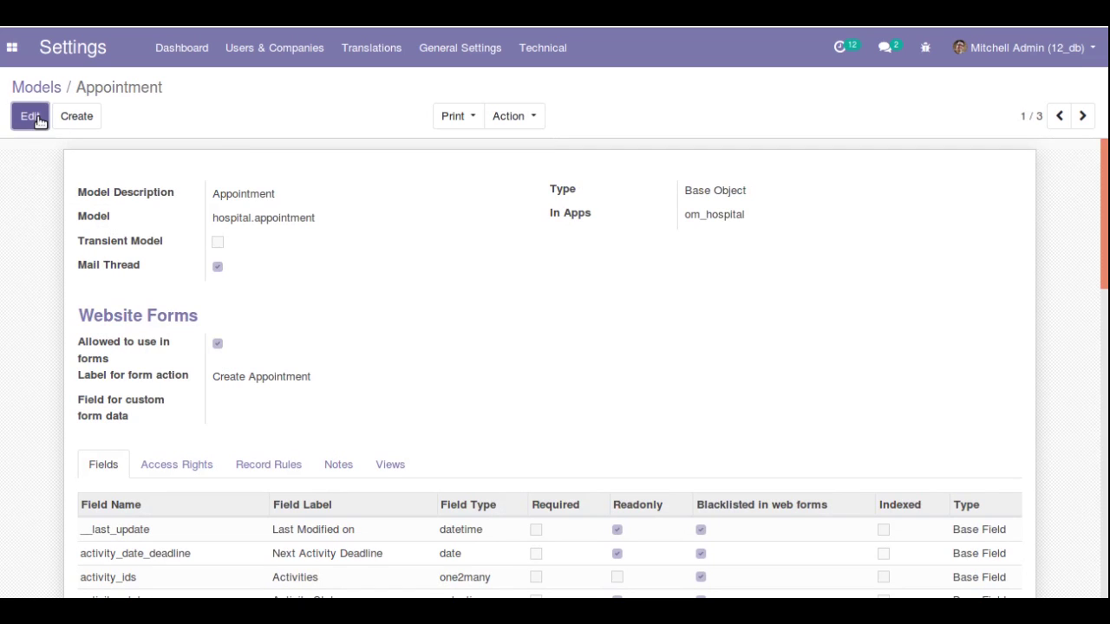
- Enter "Create Appointment" as the label for form action of the Appointment model and save the record
click(35, 118)
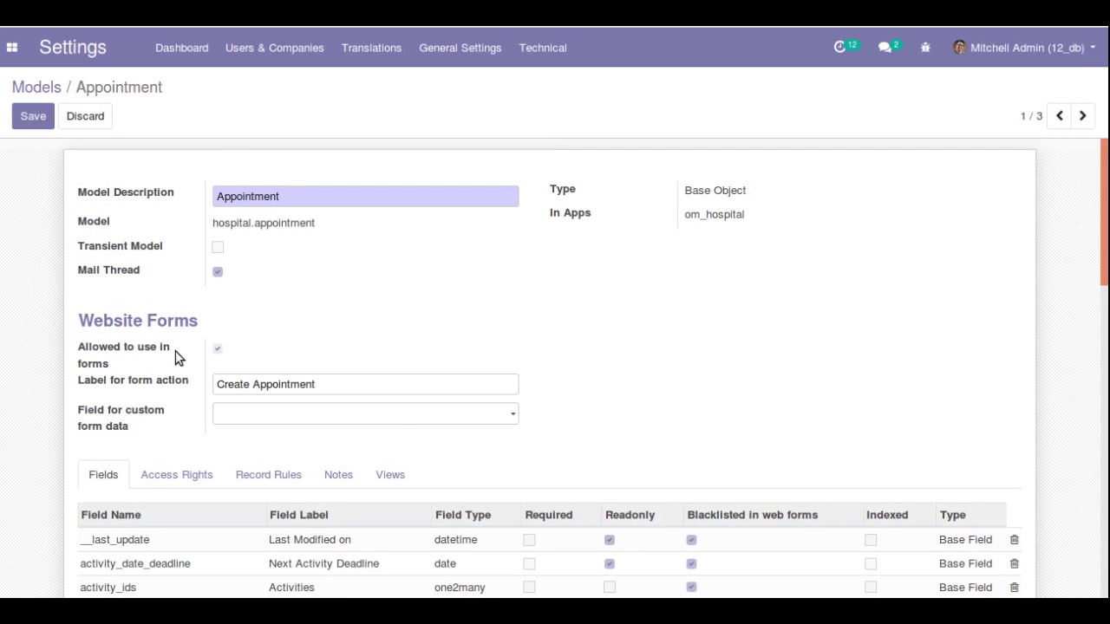
mouse_move(136, 362)
triple_click(275, 388)
key(BackSpace)
text(CReat)
key(BackSpace)
key(BackSpace)
key(BackSpace)
key(BackSpace)
text(reate Appointment)
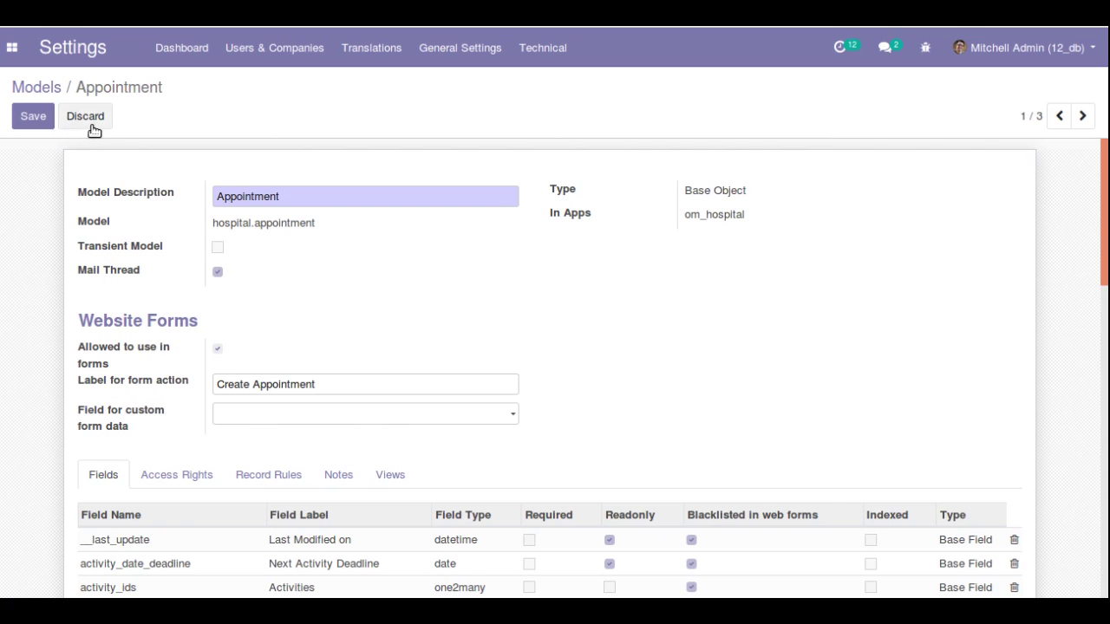
click(46, 129)
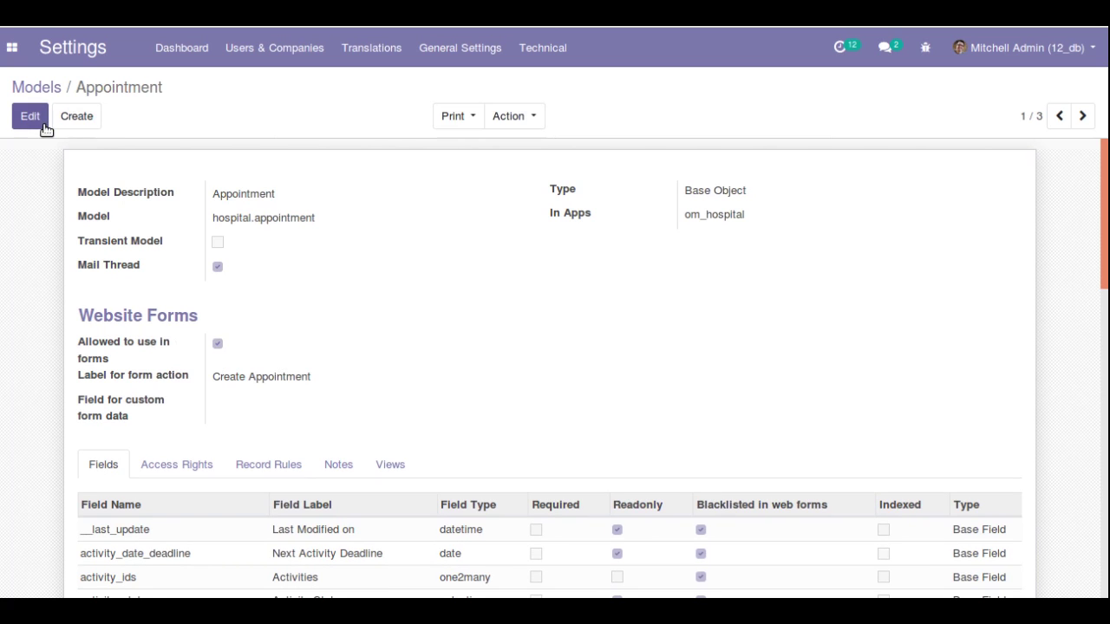
- Go from the Website app's dashboard to the live website homepage
click(13, 48)
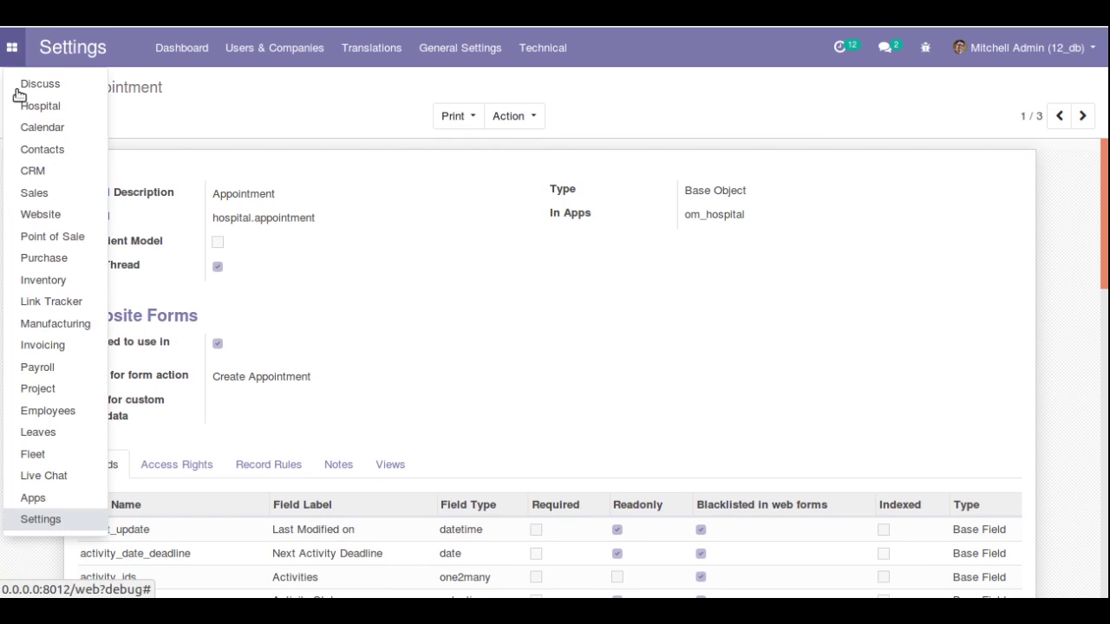
click(38, 214)
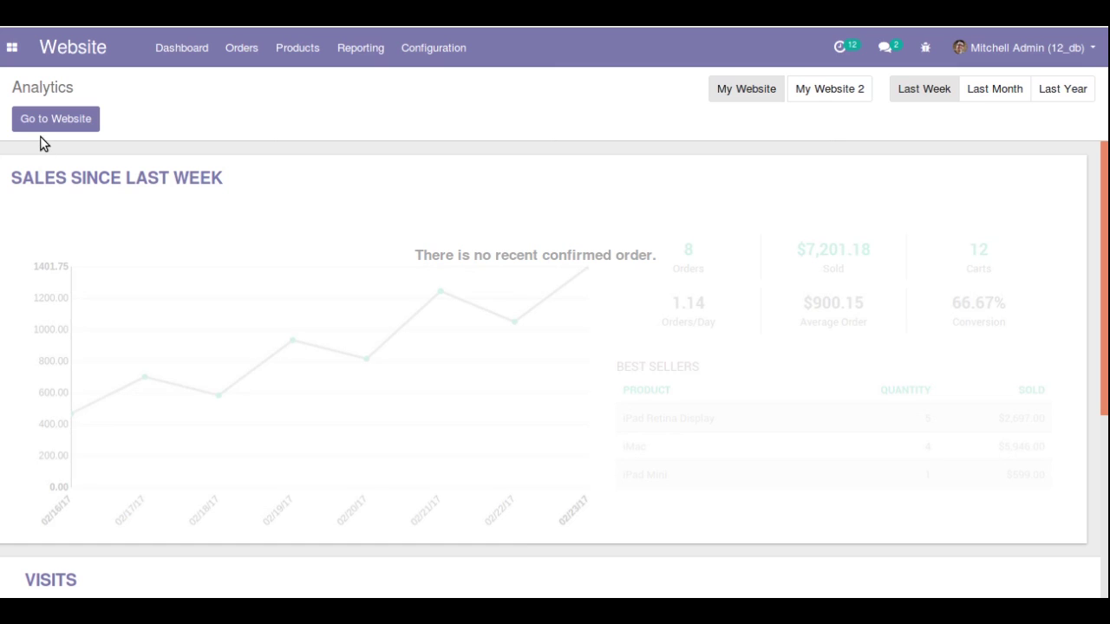
click(41, 121)
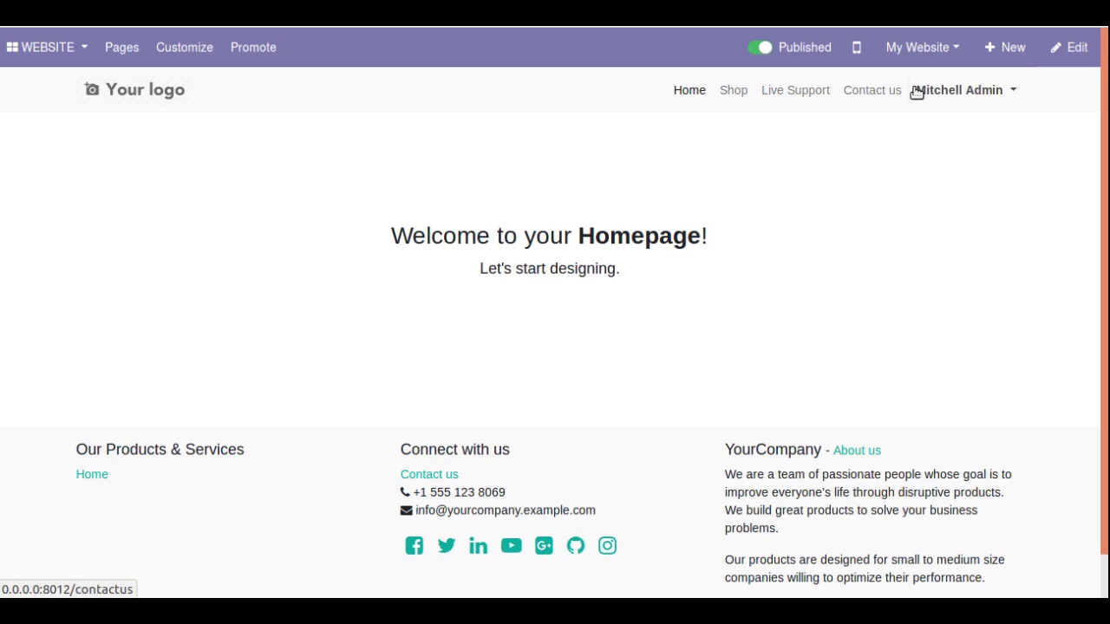
- Create a new website page titled "Appointments" that is included in the site menu
click(989, 52)
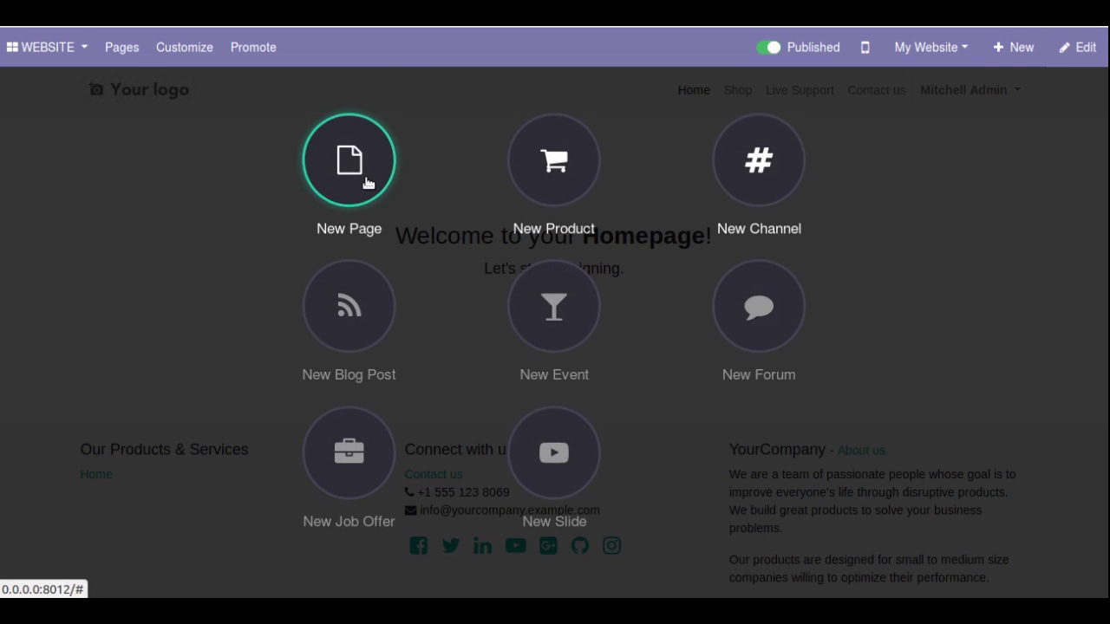
click(368, 182)
text(Appo)
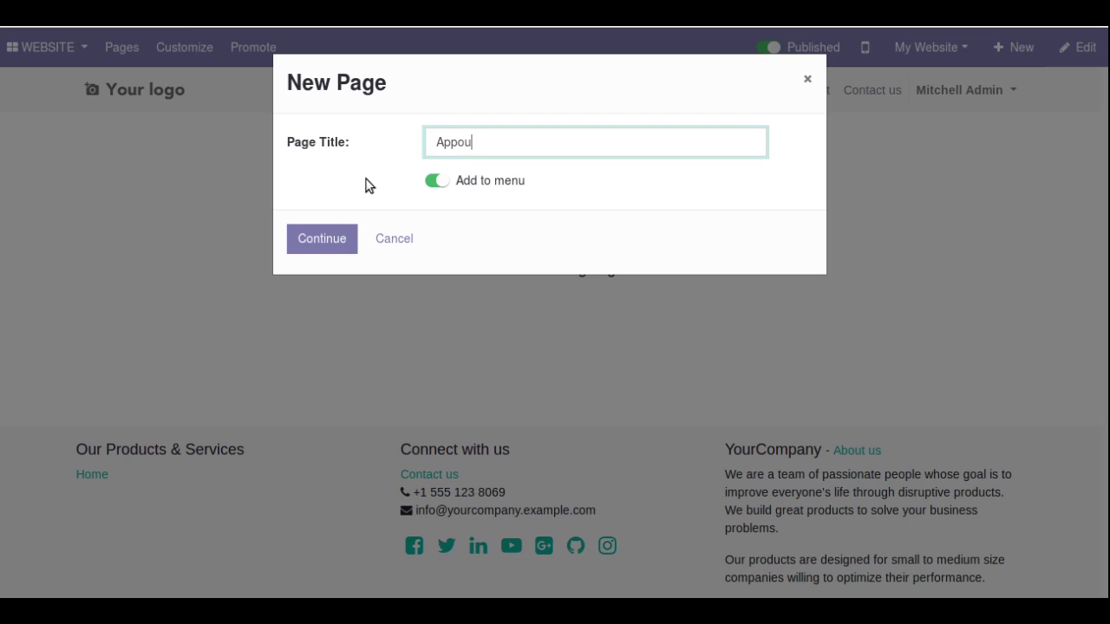
text(int,)
key(BackSpace)
text(ments)
click(342, 239)
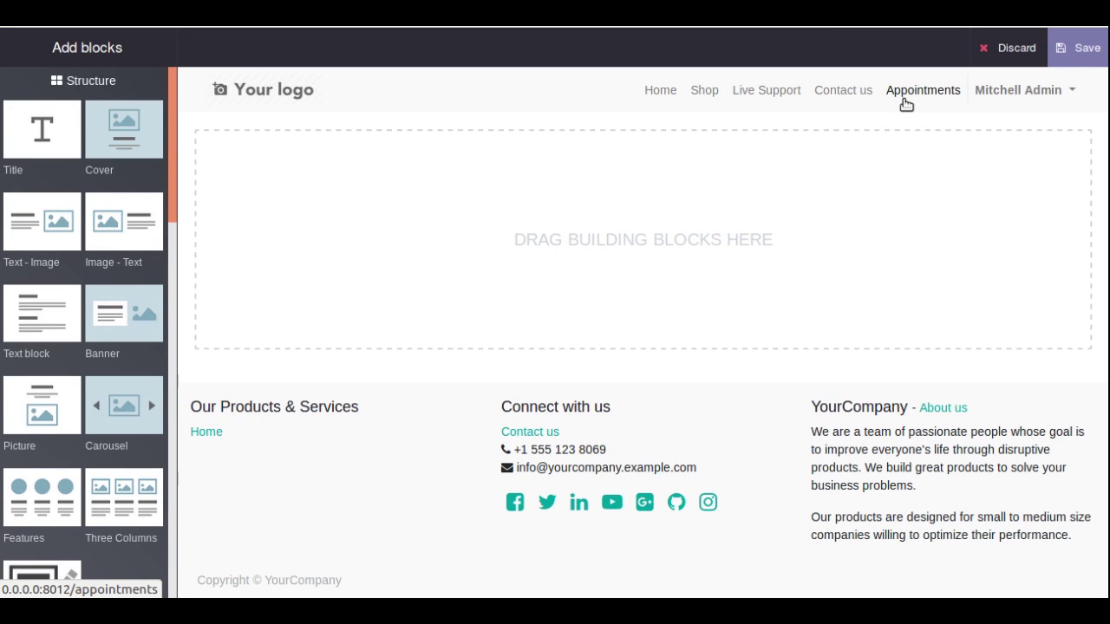
- Add a Form block to the Appointments page and set its action to Create Appointment
drag(173, 208, 174, 248)
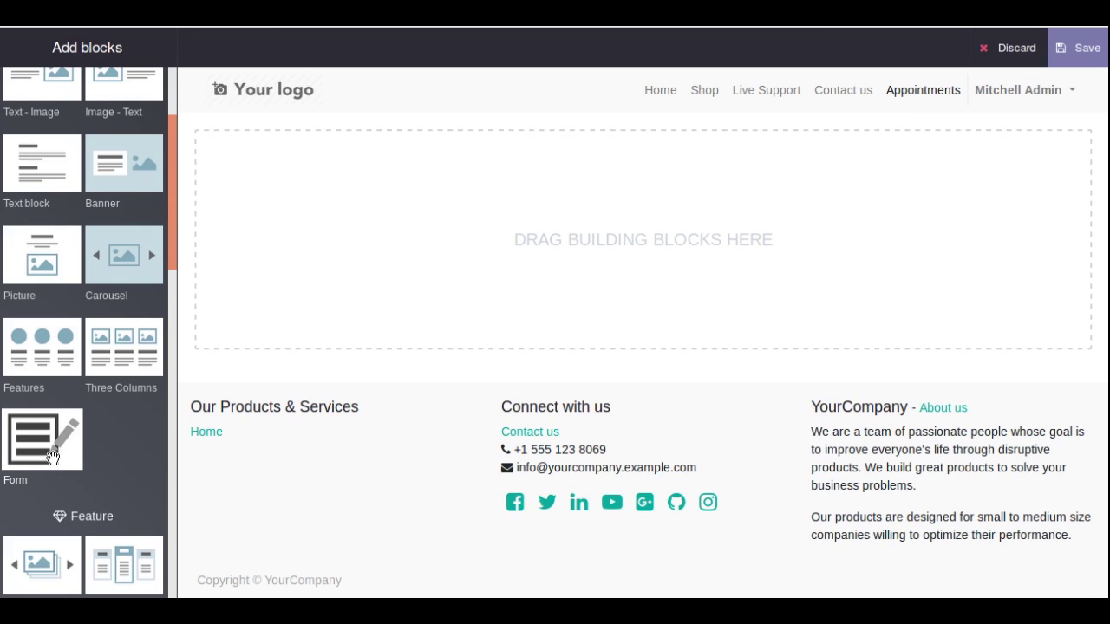
drag(62, 458, 447, 192)
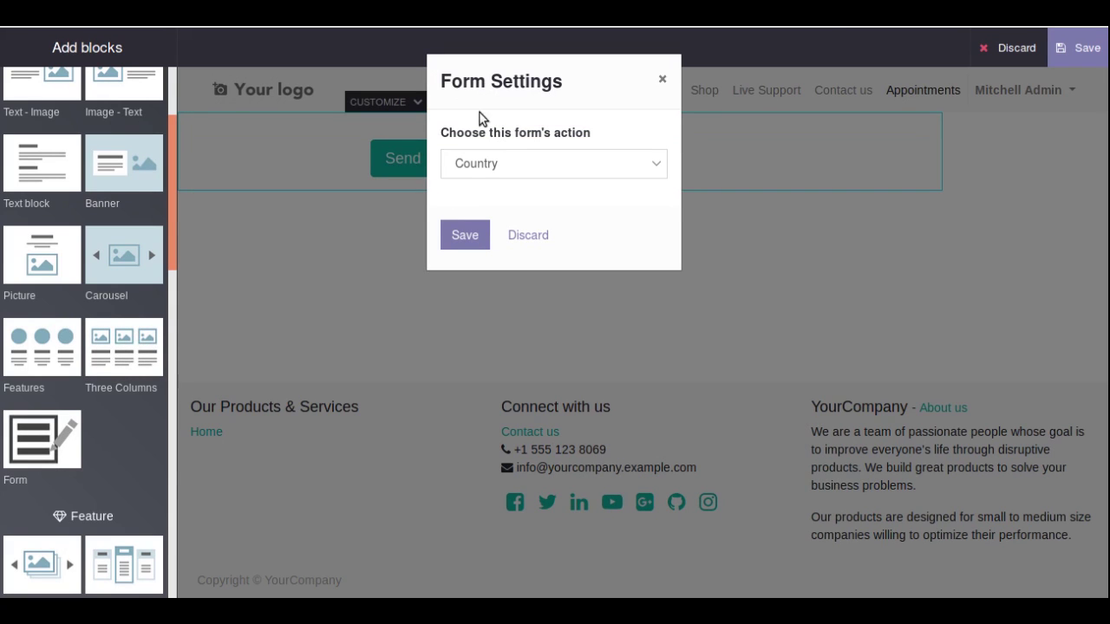
click(658, 168)
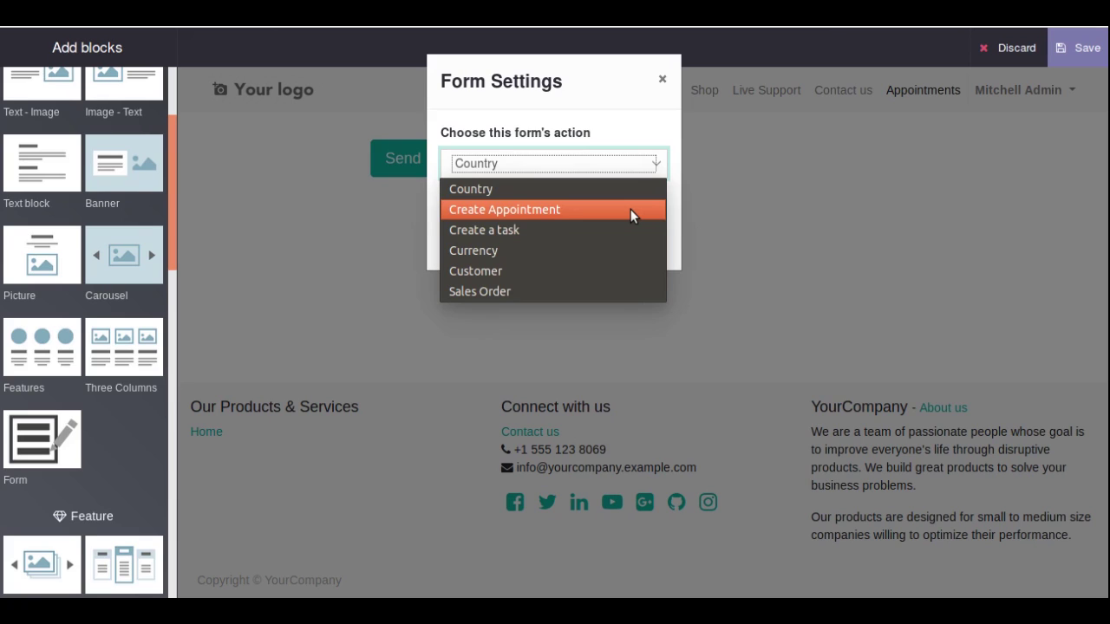
click(494, 209)
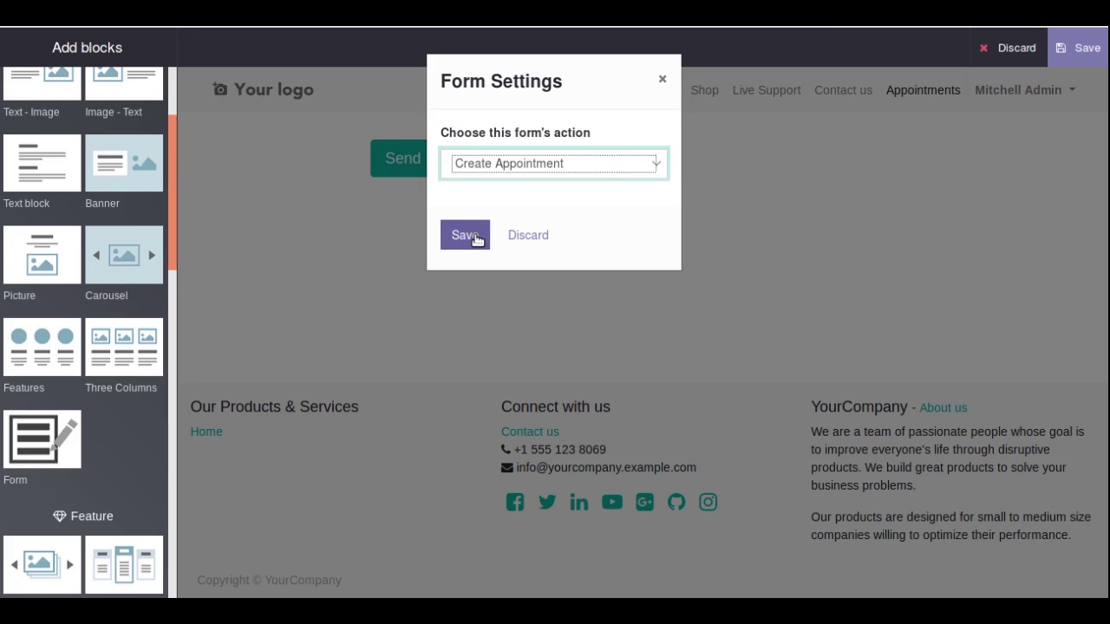
click(476, 240)
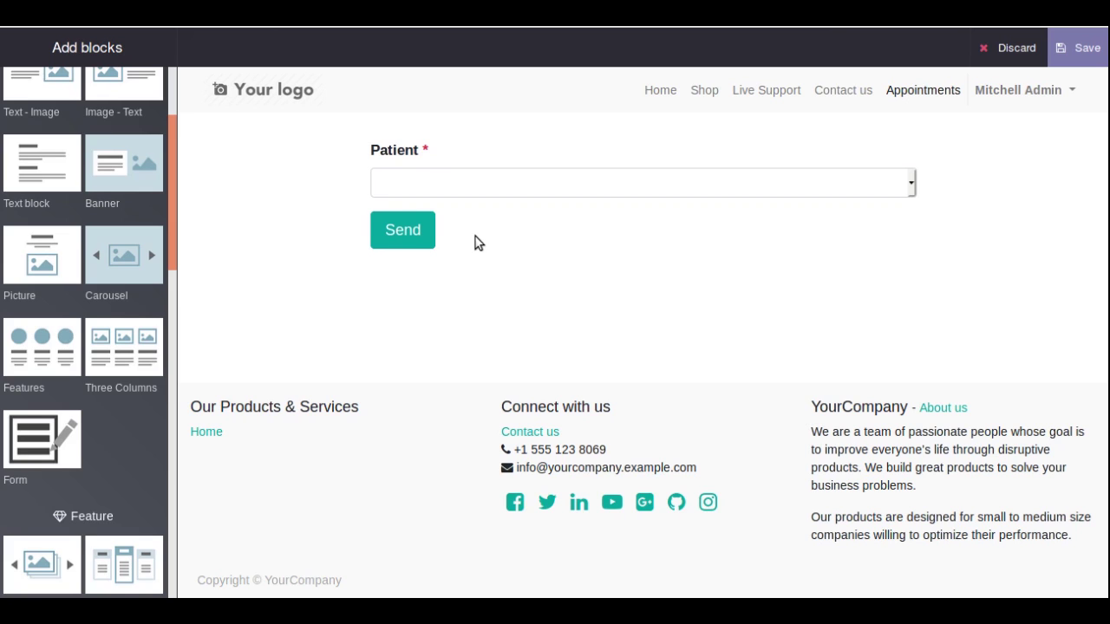
- Add the Registration Note model field to the appointment form and save the page
double_click(409, 153)
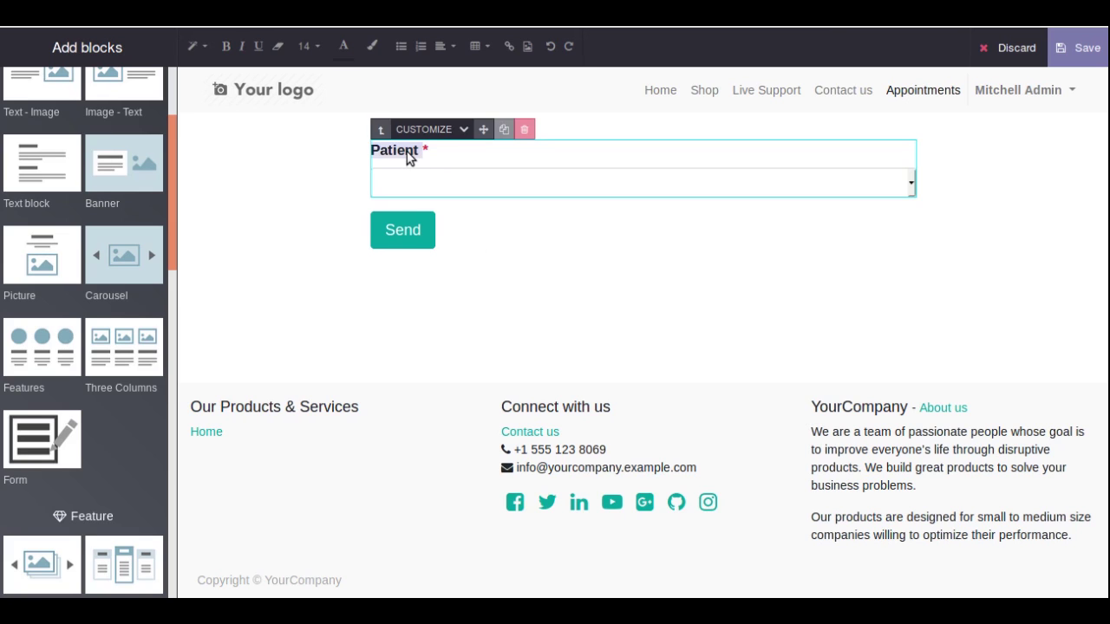
click(465, 130)
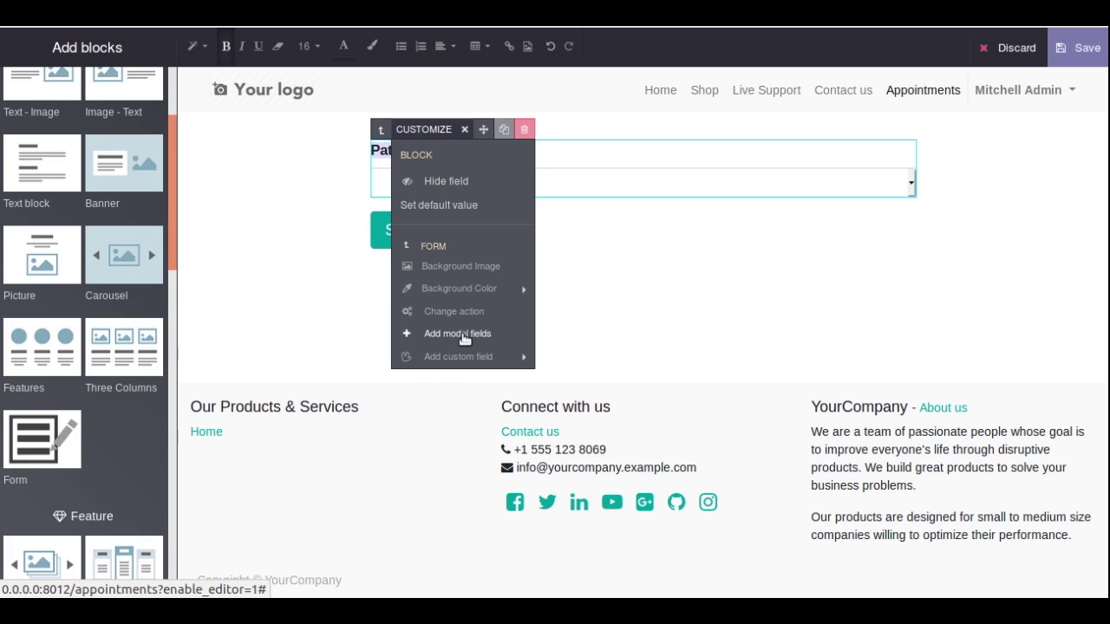
click(462, 337)
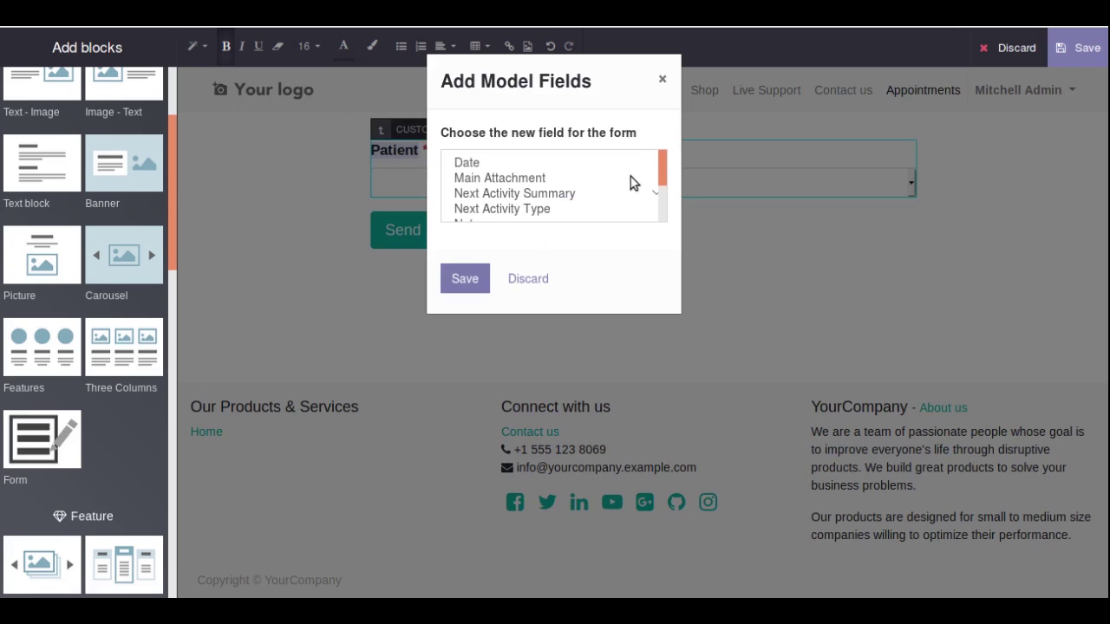
drag(661, 158, 659, 203)
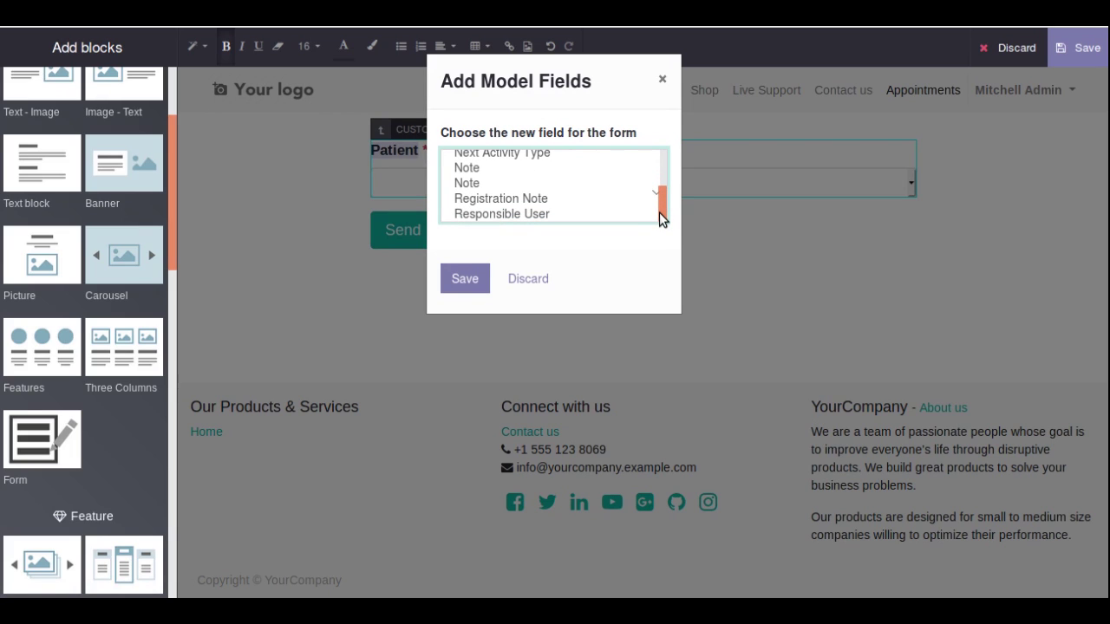
mouse_move(659, 213)
mouse_down()
mouse_move(658, 161)
mouse_move(659, 216)
mouse_up()
click(509, 200)
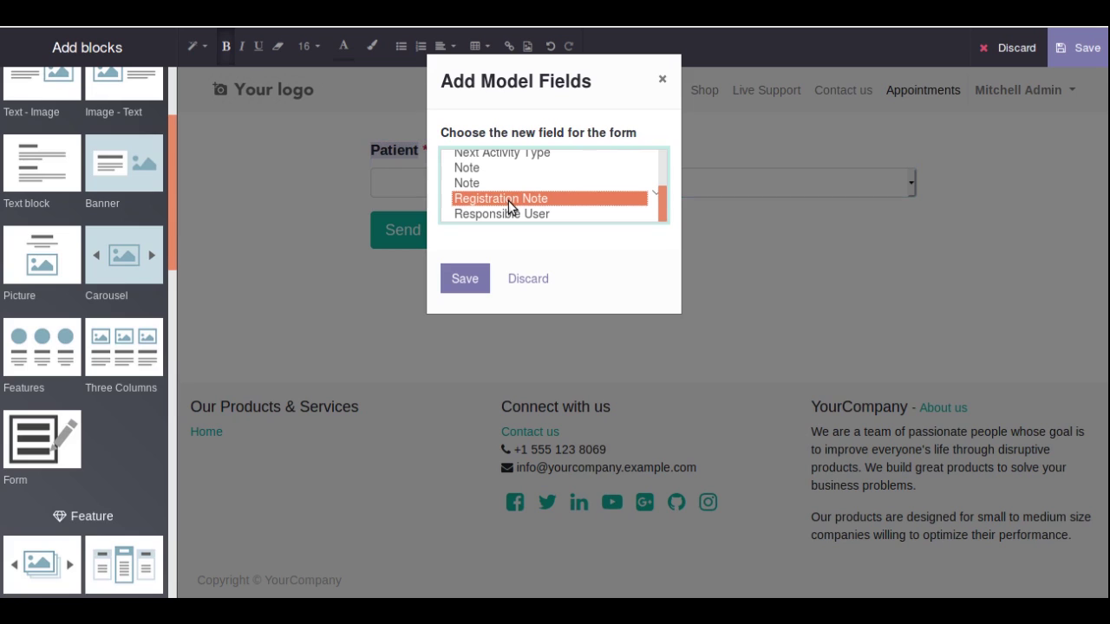
click(473, 274)
click(330, 259)
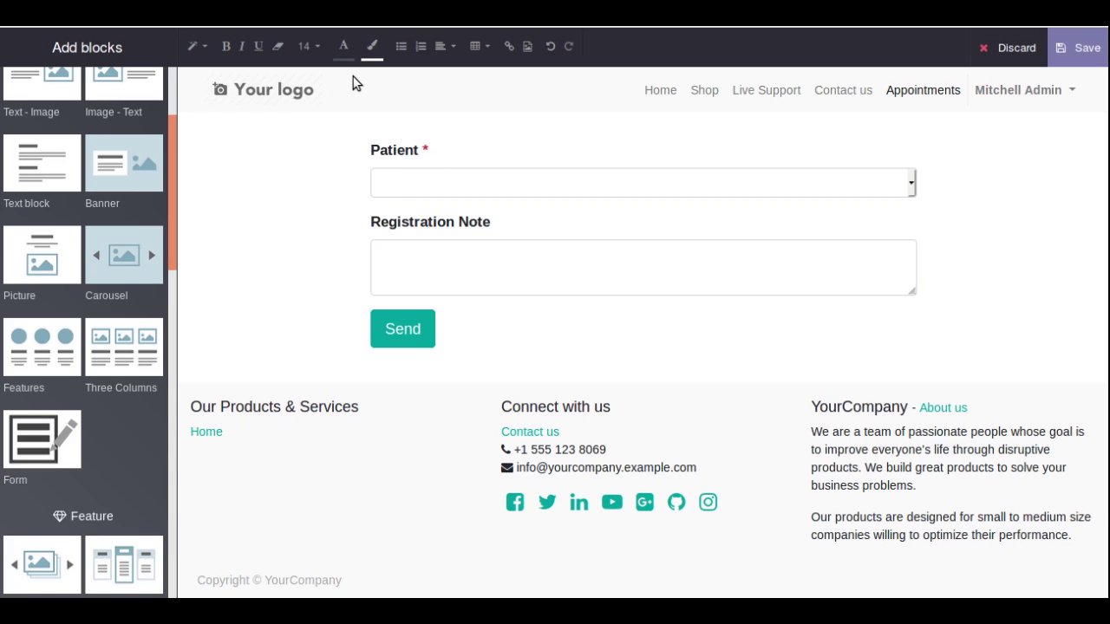
click(1068, 62)
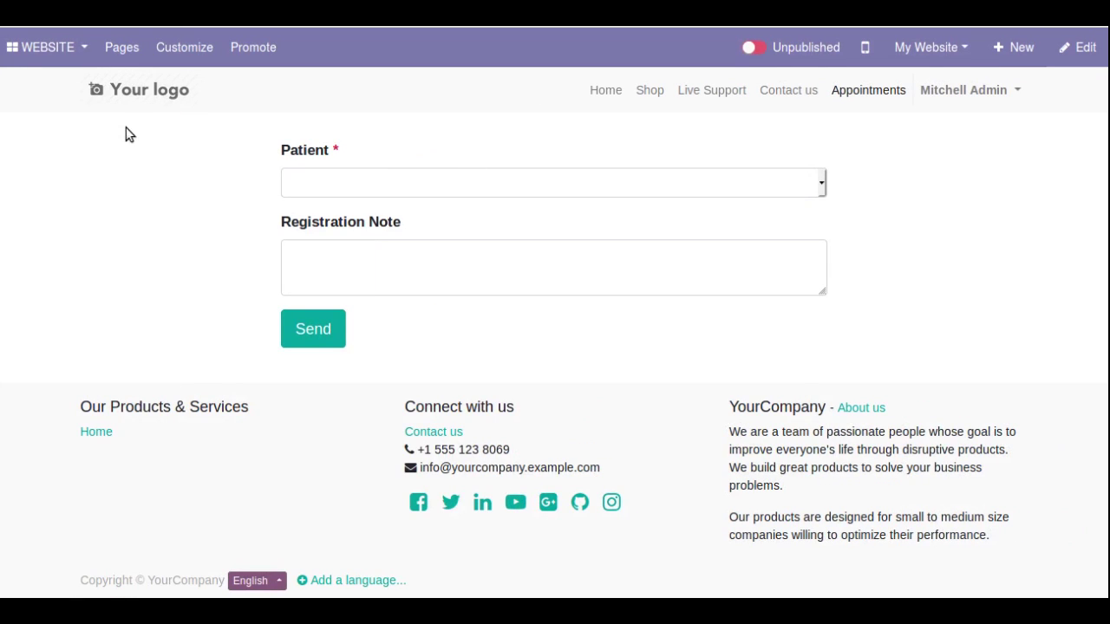
- Open the Hospital app's list of appointments to check the existing records
click(75, 60)
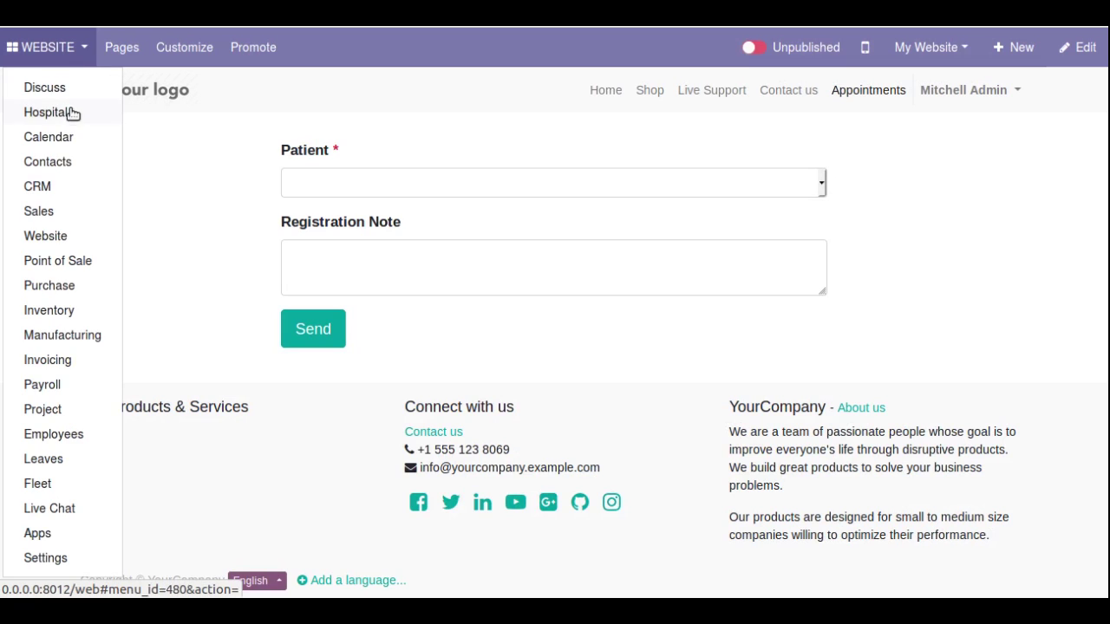
click(45, 113)
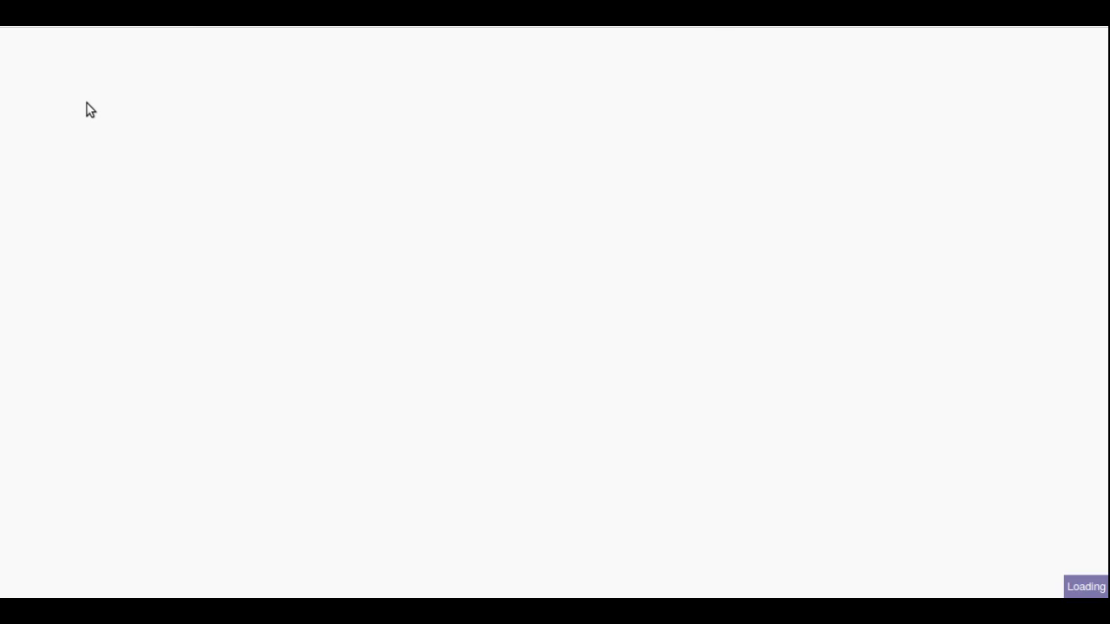
click(312, 48)
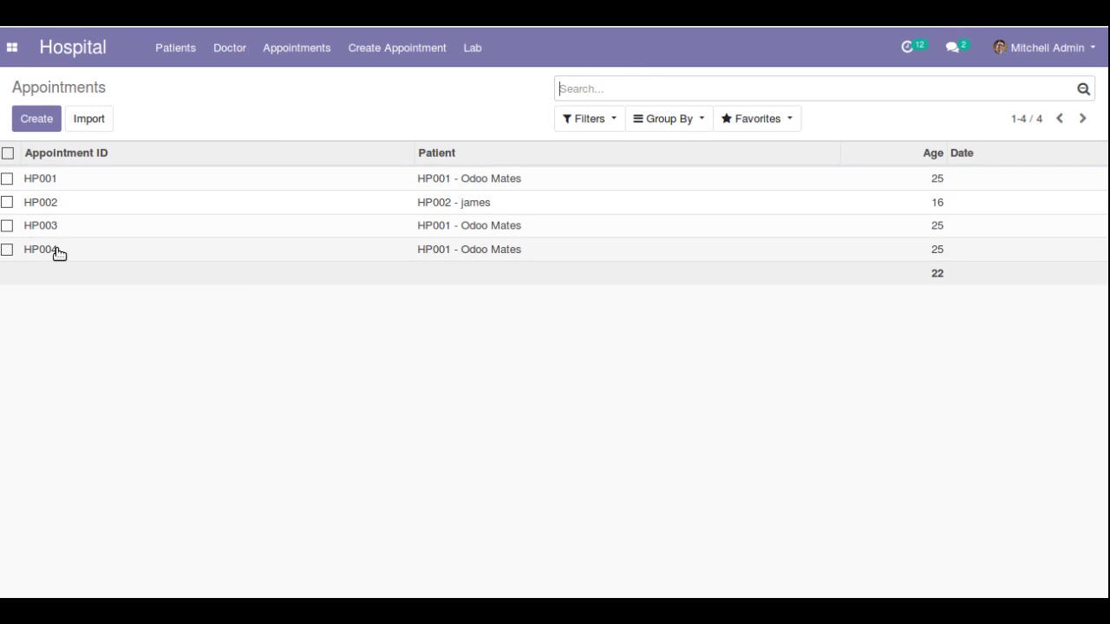
- Open the live website's Appointments page in a separate browser tab, keeping the Hospital appointments list open
right_click(171, 58)
click(181, 70)
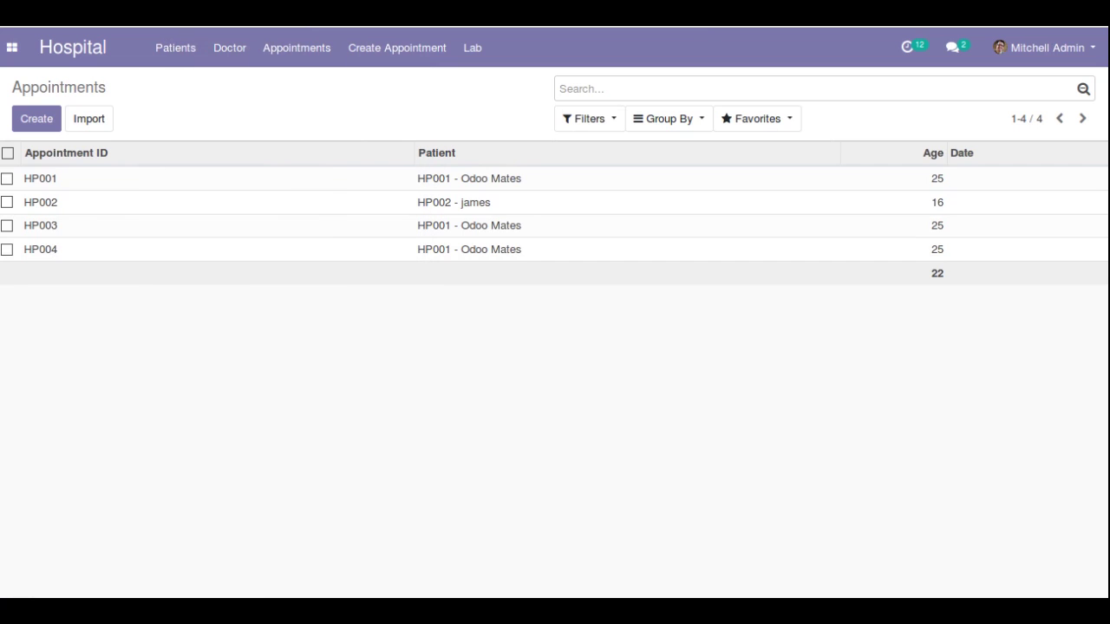
key(ctrl+Tab)
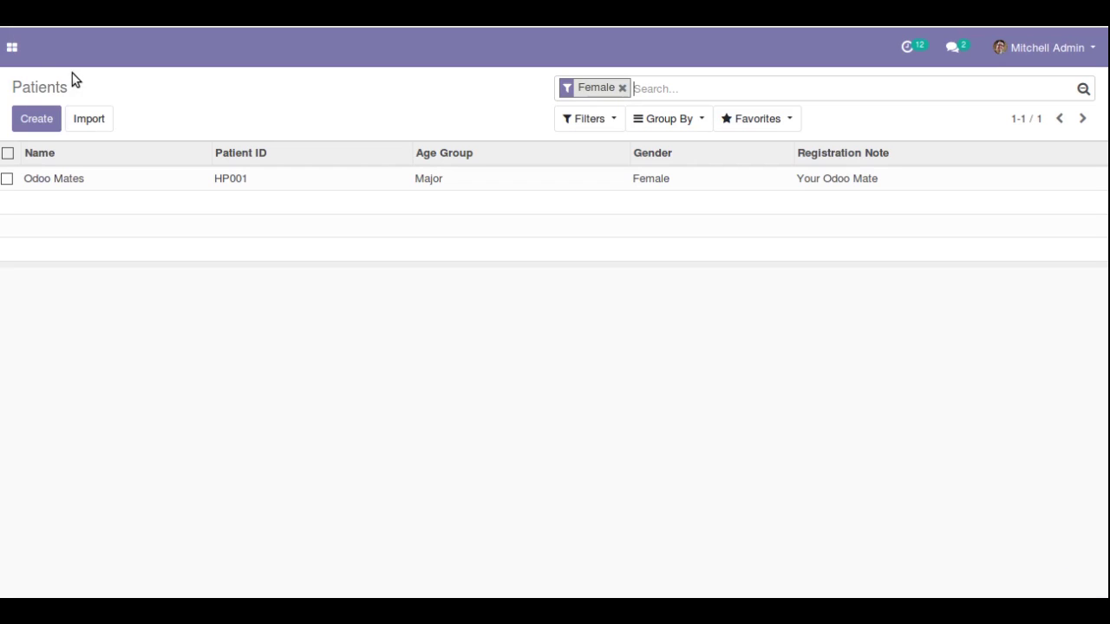
click(14, 59)
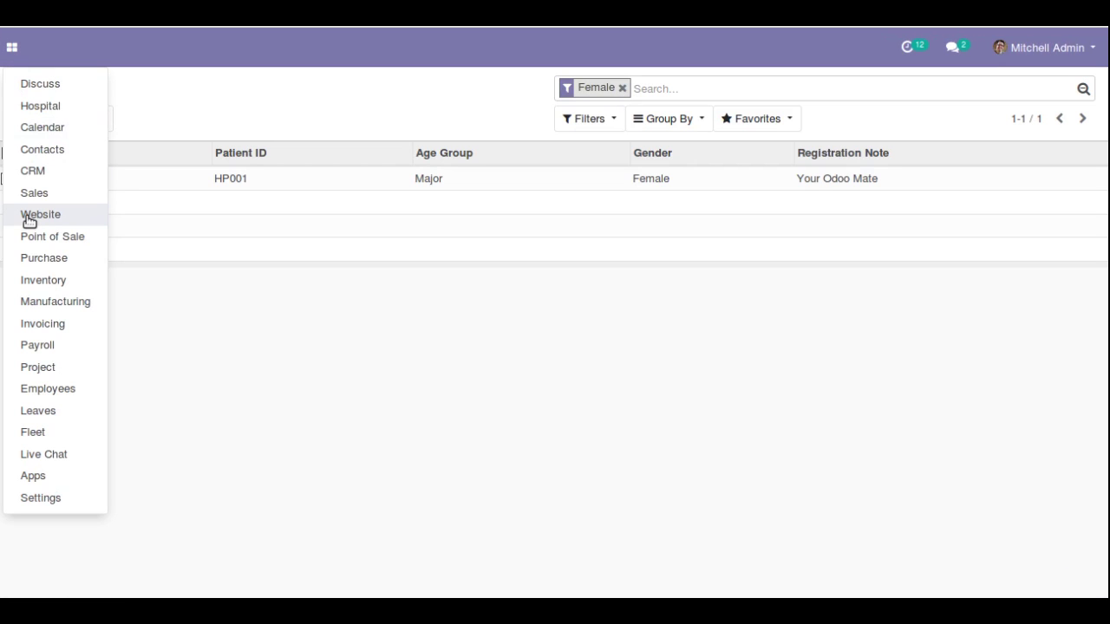
click(29, 215)
click(65, 119)
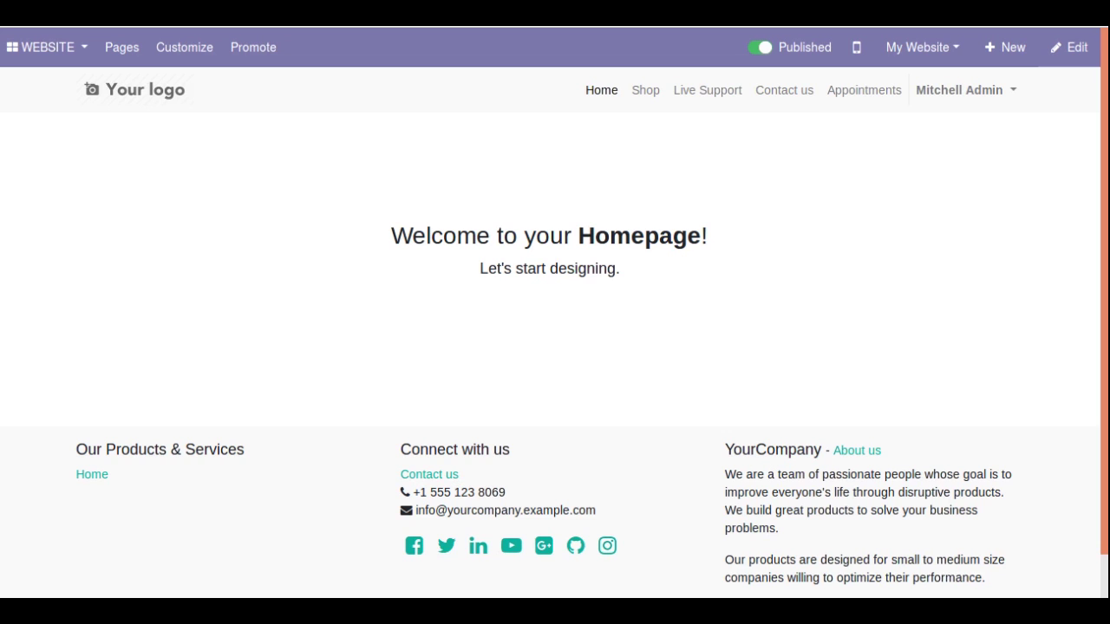
click(891, 87)
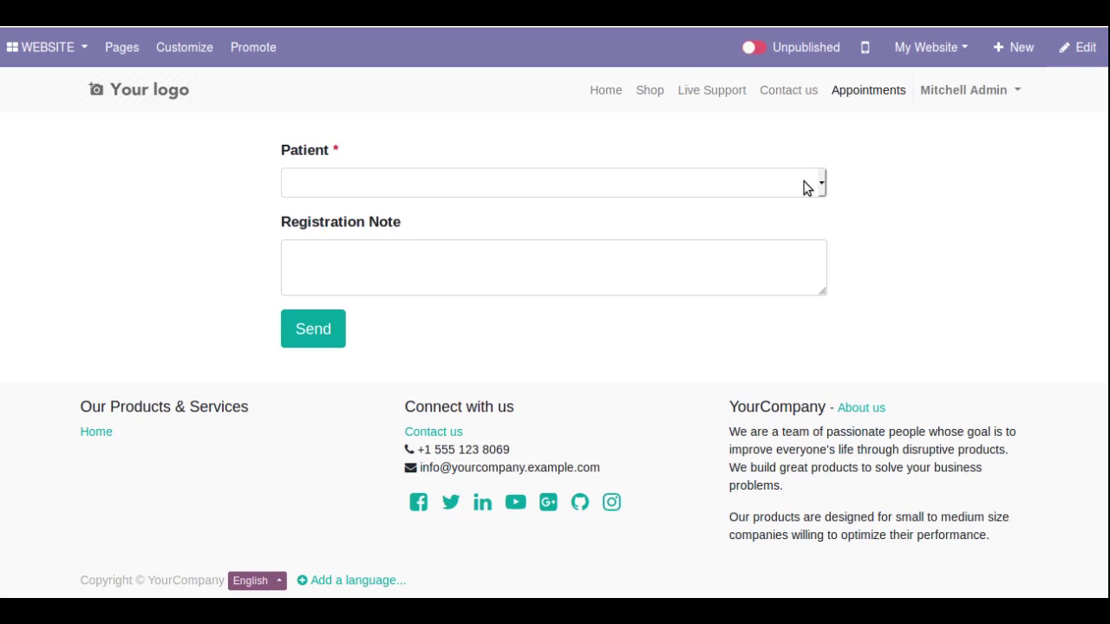
- Choose the last listed patient, enter "Fever for last three days...." as the Registration Note, and submit the form
click(803, 183)
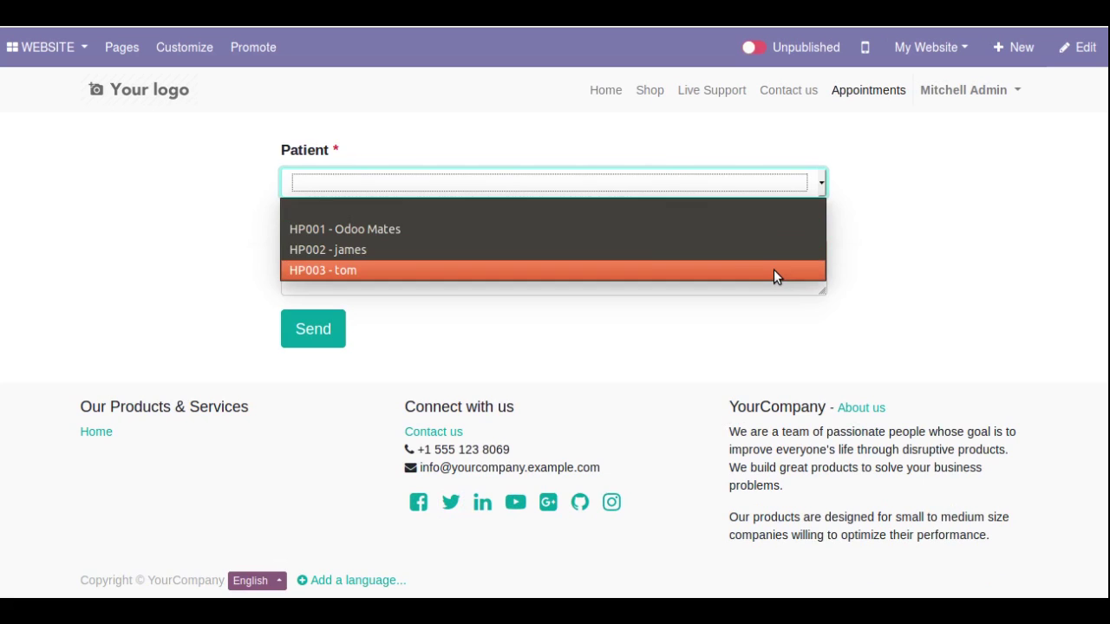
click(773, 269)
click(775, 272)
text(Fever for last )
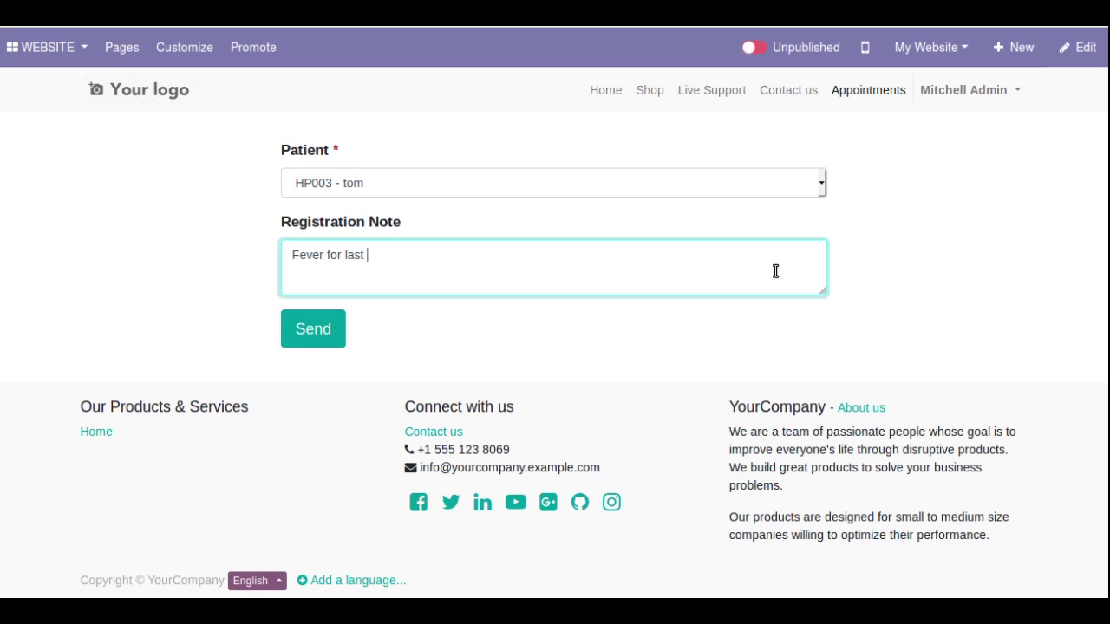
text(three days....)
click(332, 334)
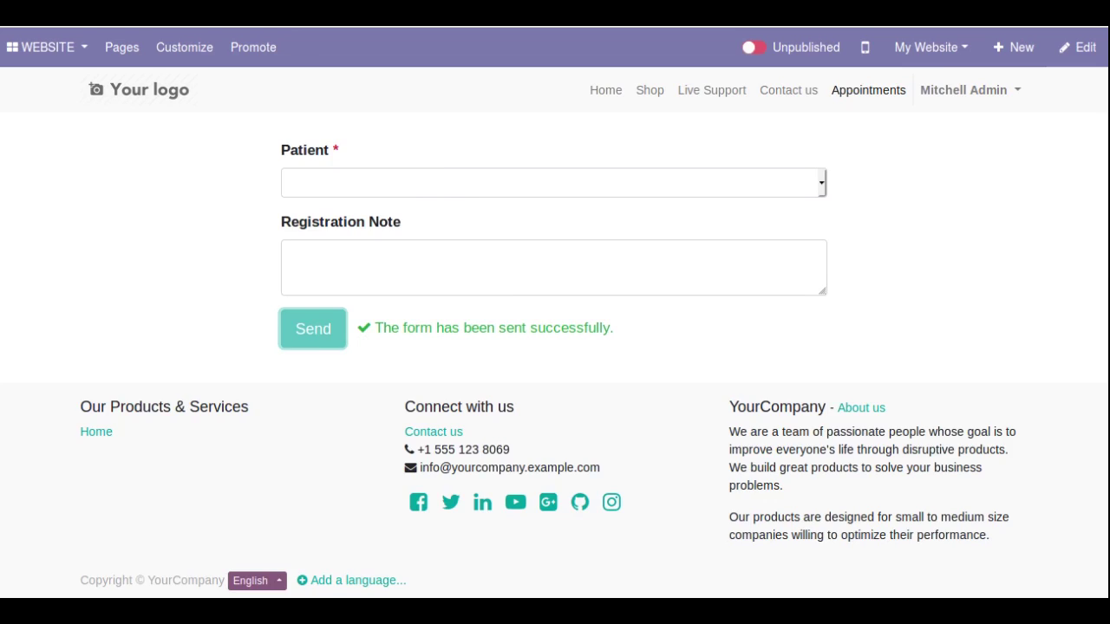
- Reload the Hospital appointments list and open the newly submitted appointment to check its details
key(ctrl+Tab)
click(294, 48)
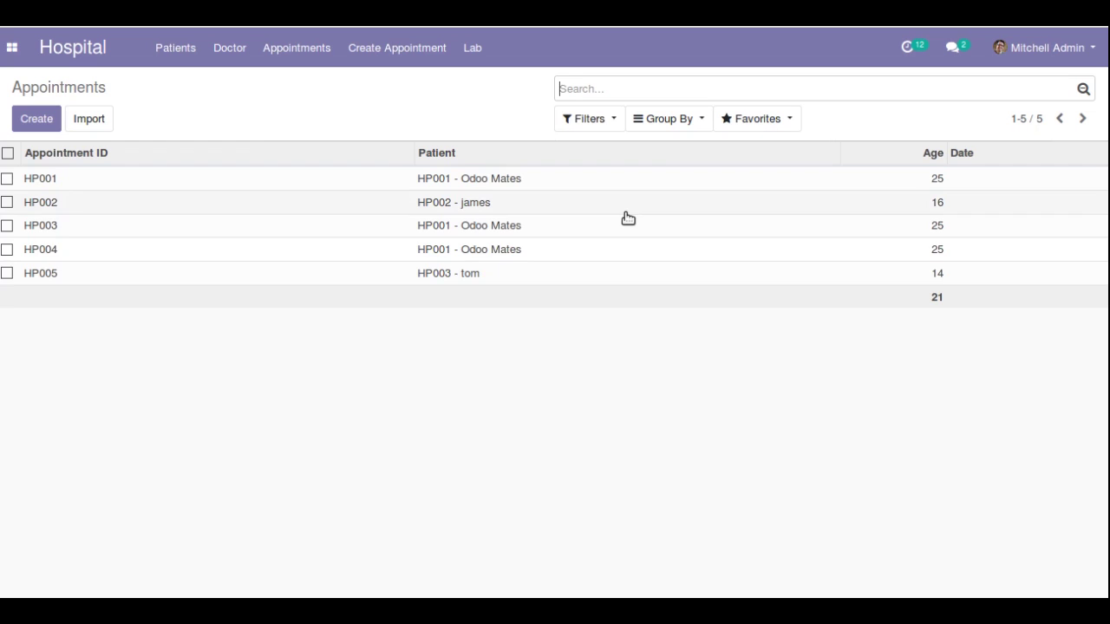
click(470, 283)
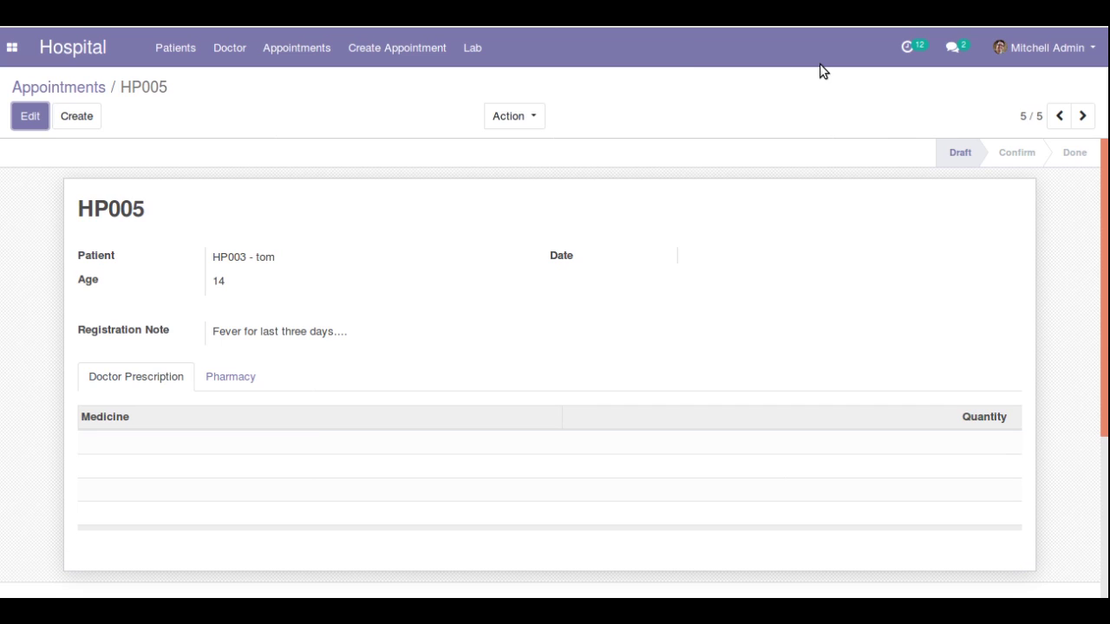
- Return to the website tab and log in with the saved administrator e-mail and password
key(ctrl+Tab)
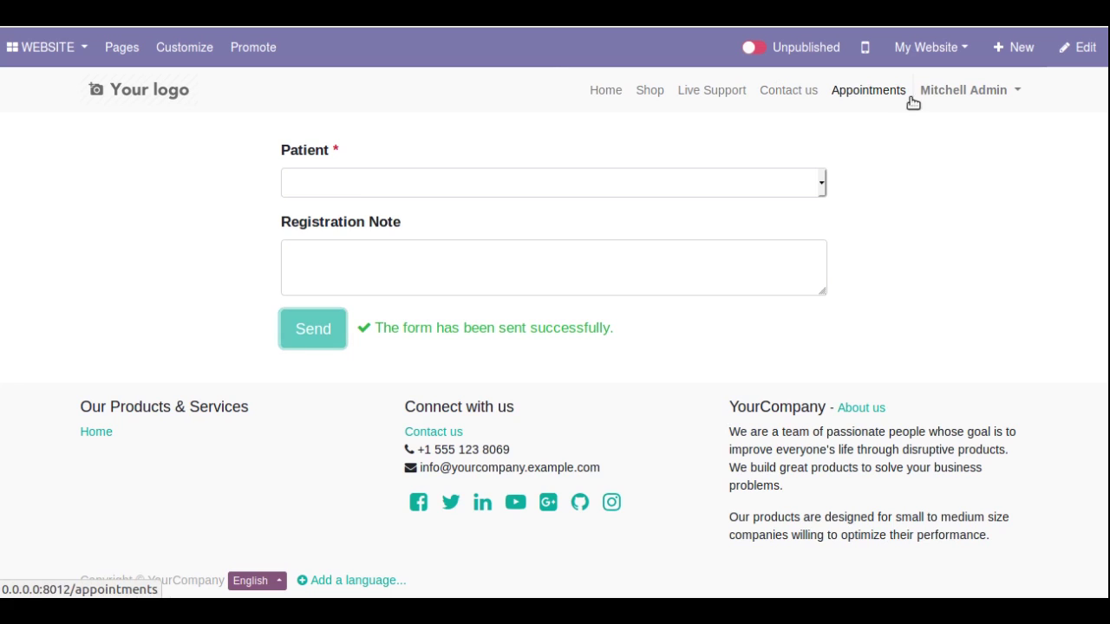
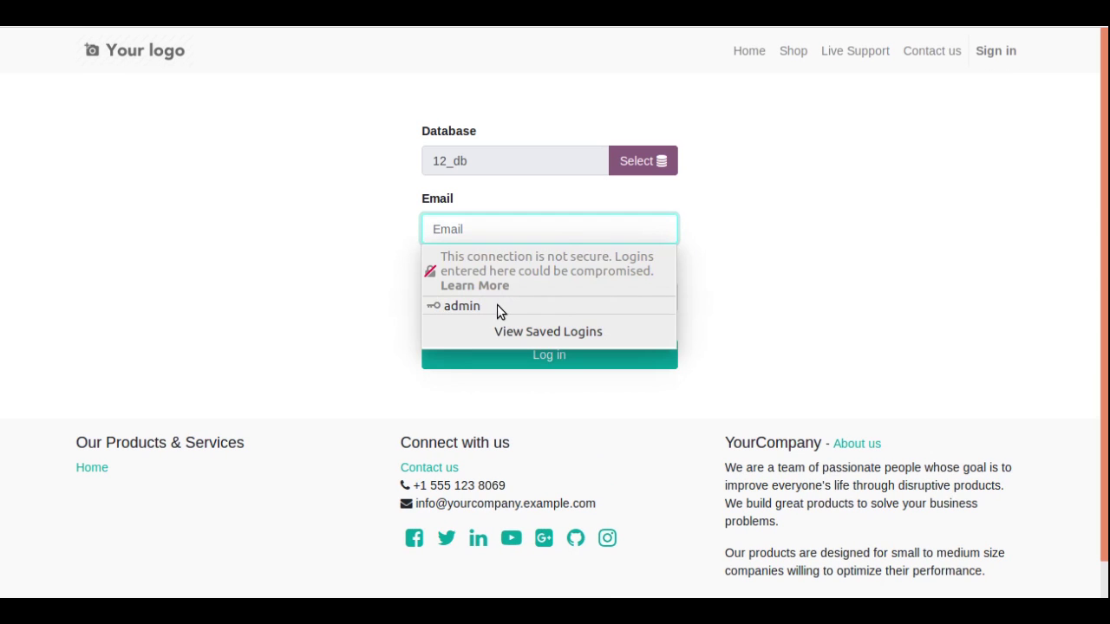
click(496, 306)
click(505, 347)
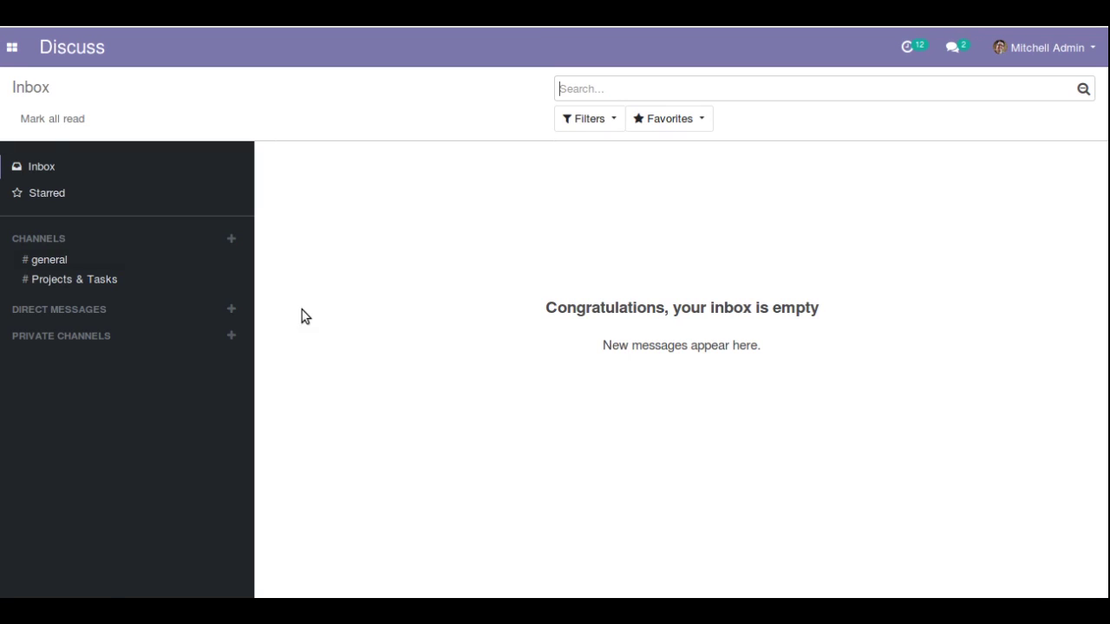
- Go to the live website from the Website app and open the page management list to review the pages
click(13, 47)
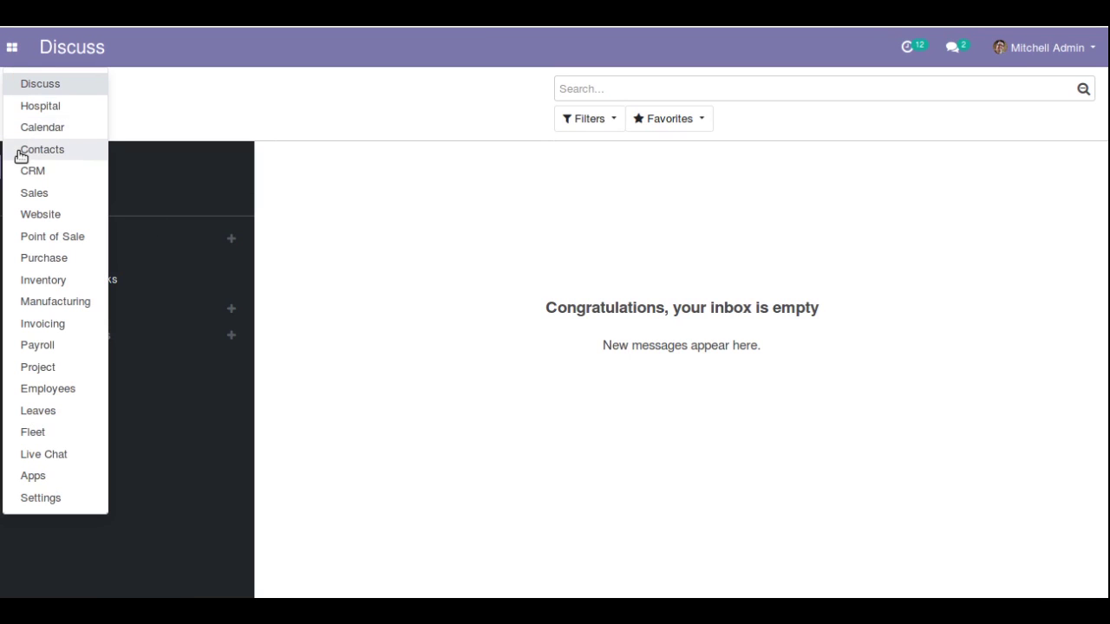
click(38, 216)
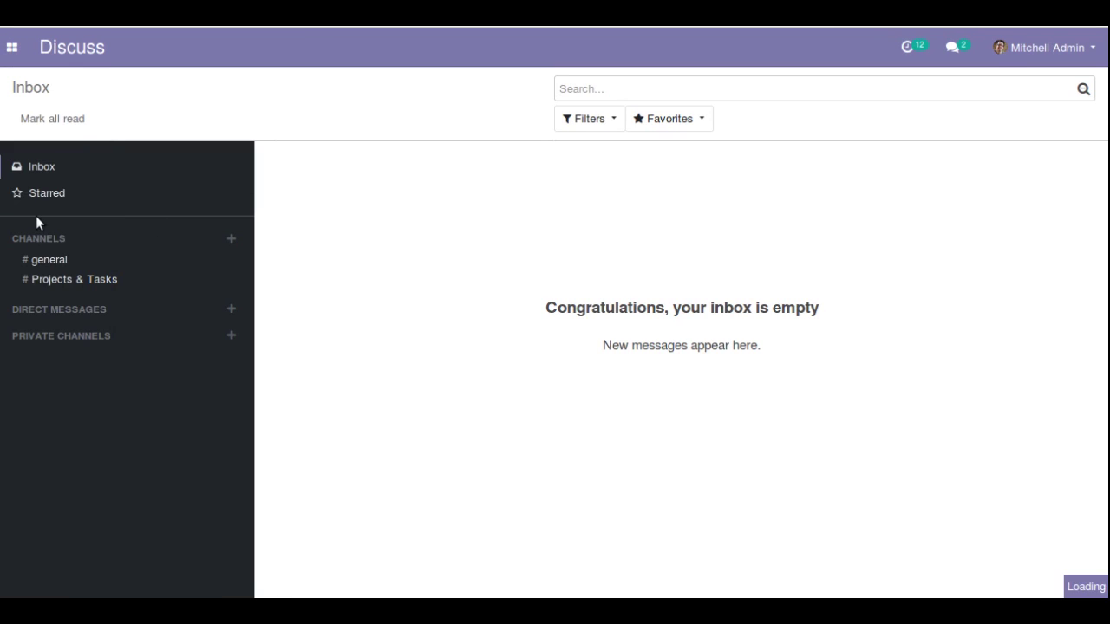
click(36, 122)
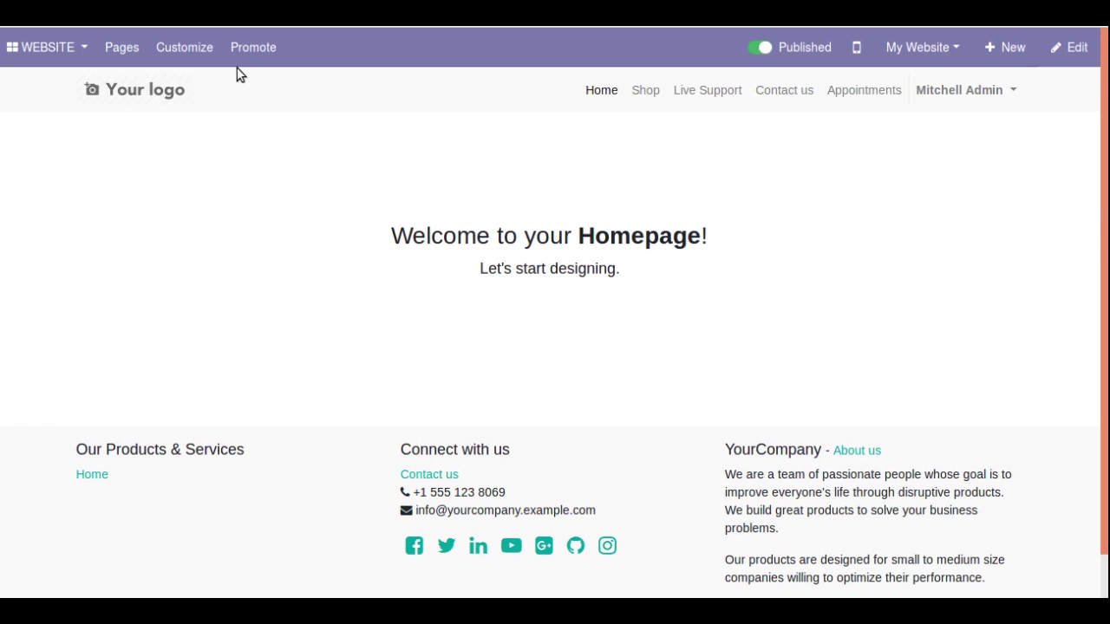
click(146, 49)
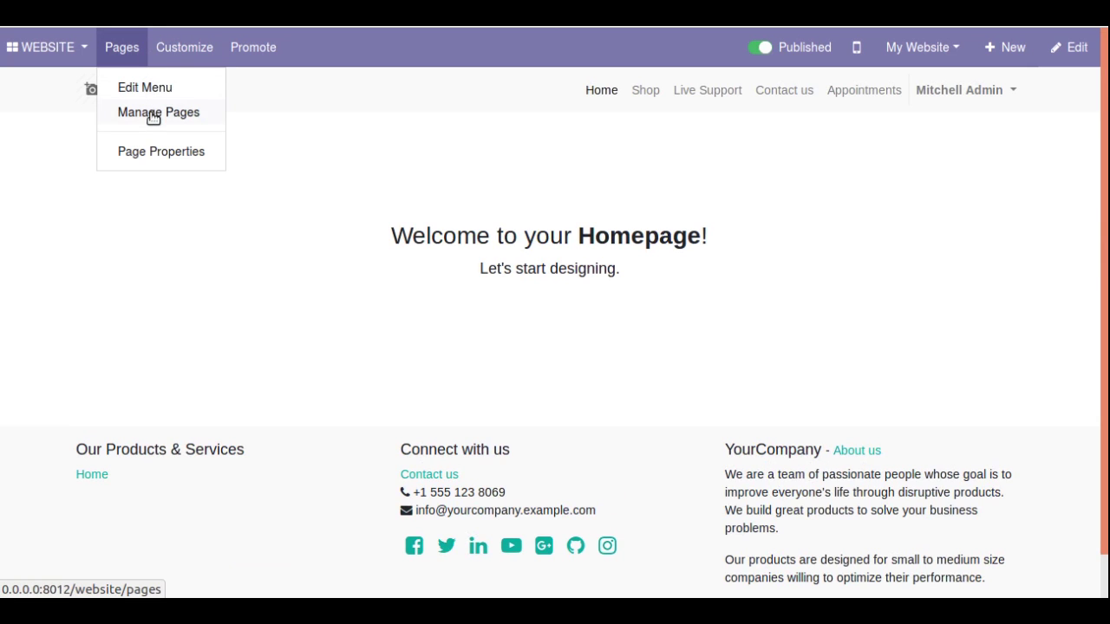
click(148, 114)
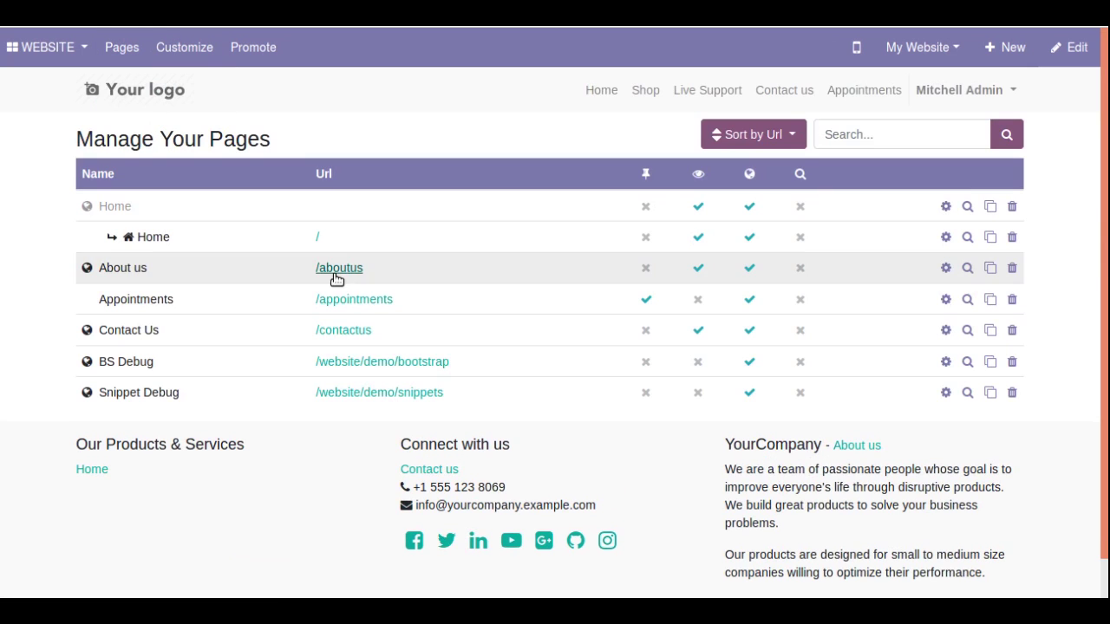
click(130, 52)
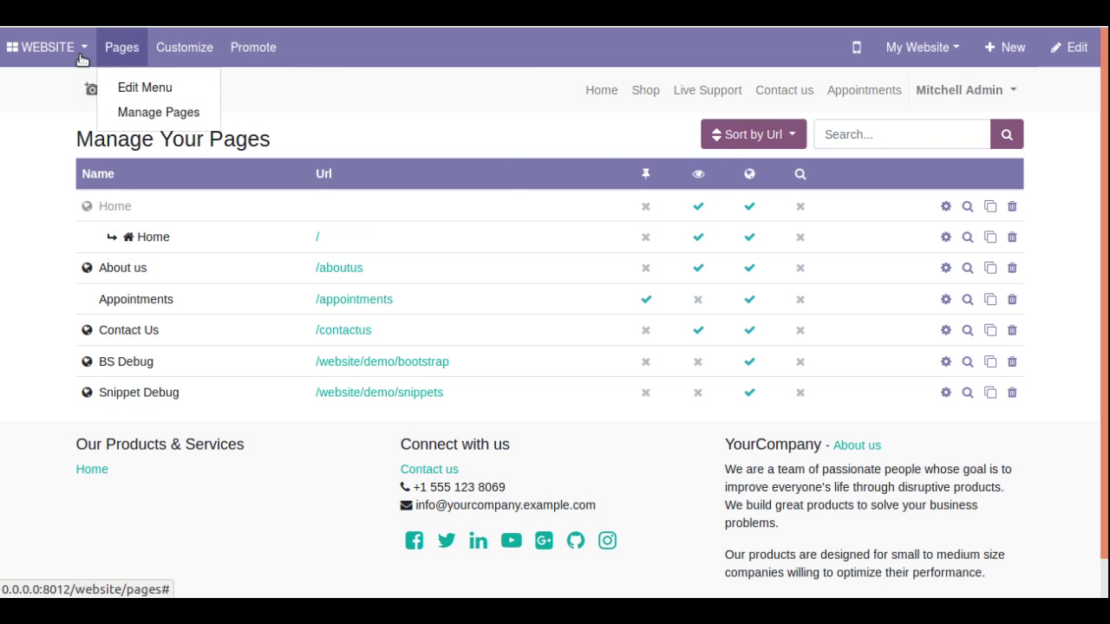
mouse_move(80, 54)
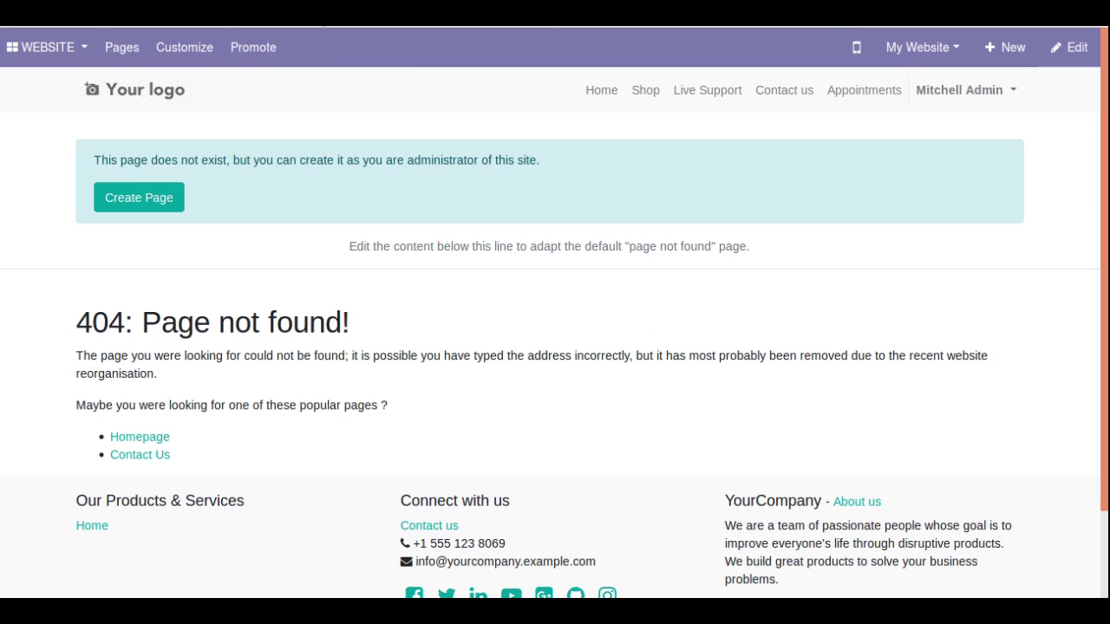
- Go to the website's Home page, check its page properties, and close them without changes
click(253, 47)
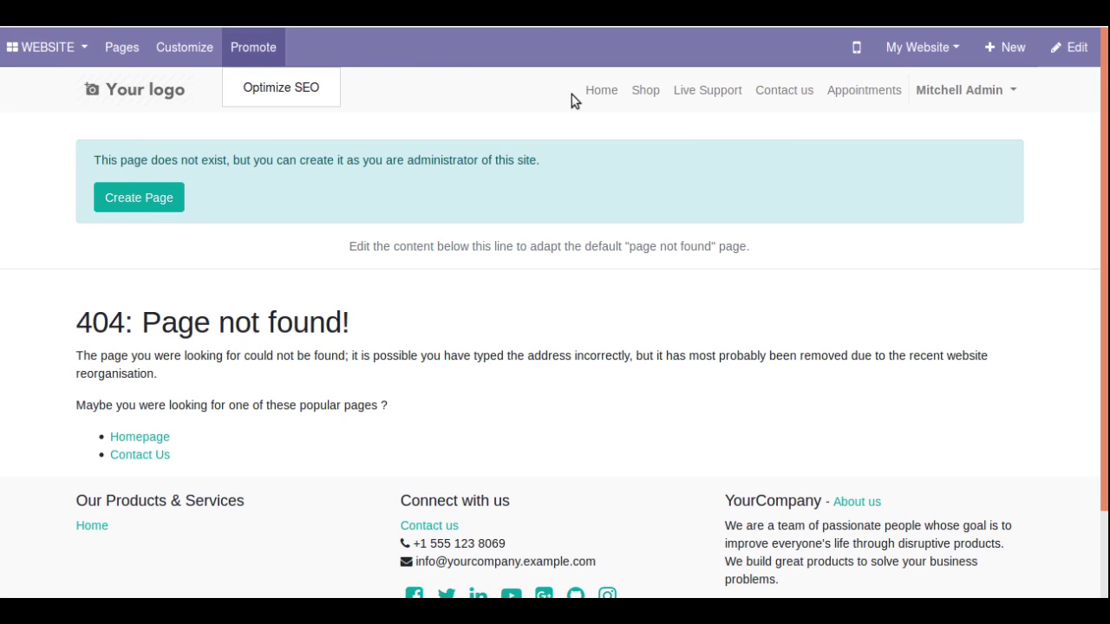
click(598, 90)
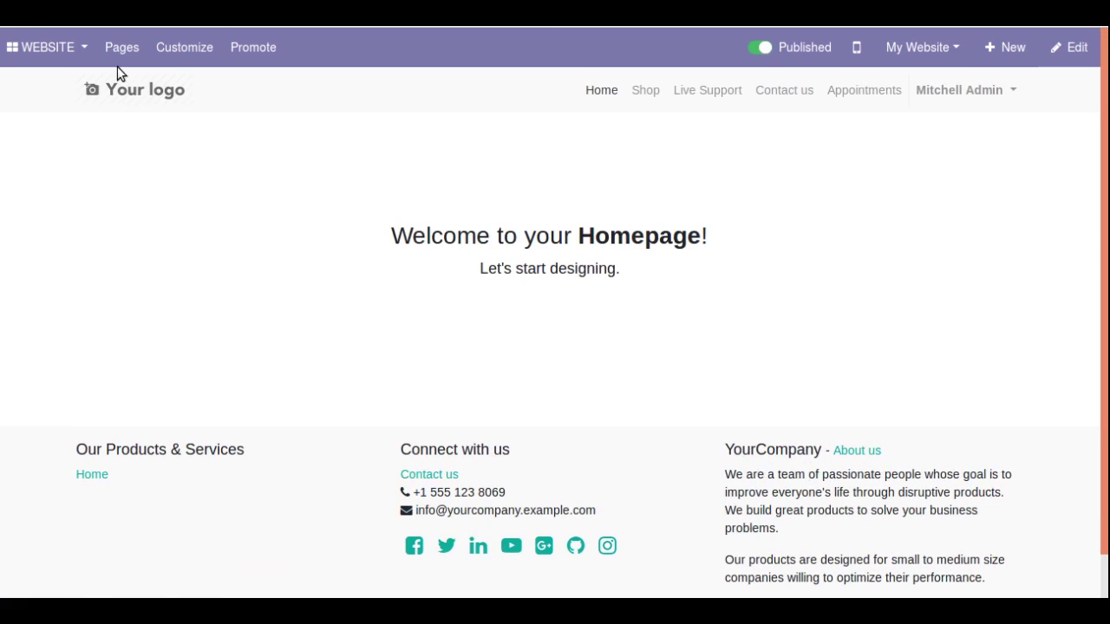
click(122, 50)
click(165, 154)
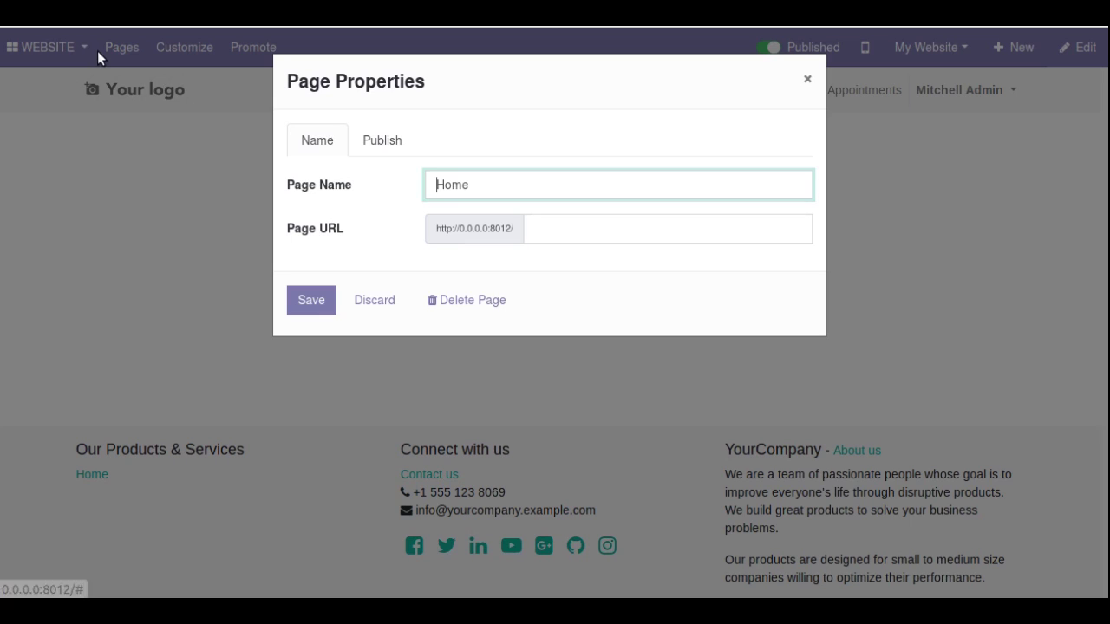
click(386, 146)
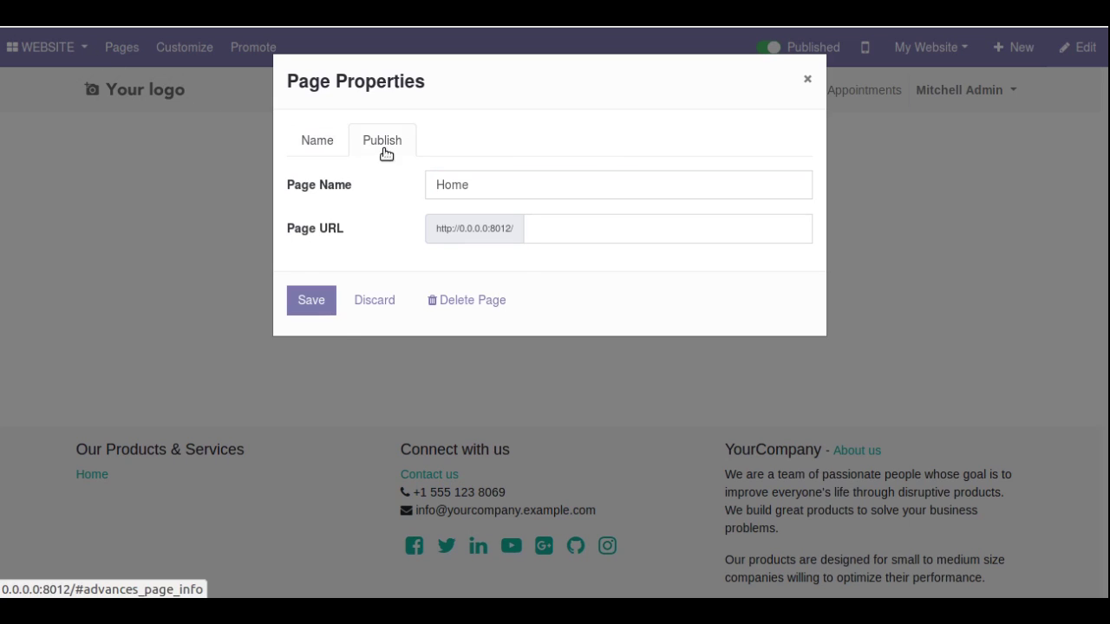
click(807, 79)
- Open the Appointments page and enable Publish in its page properties, saving the change
click(875, 101)
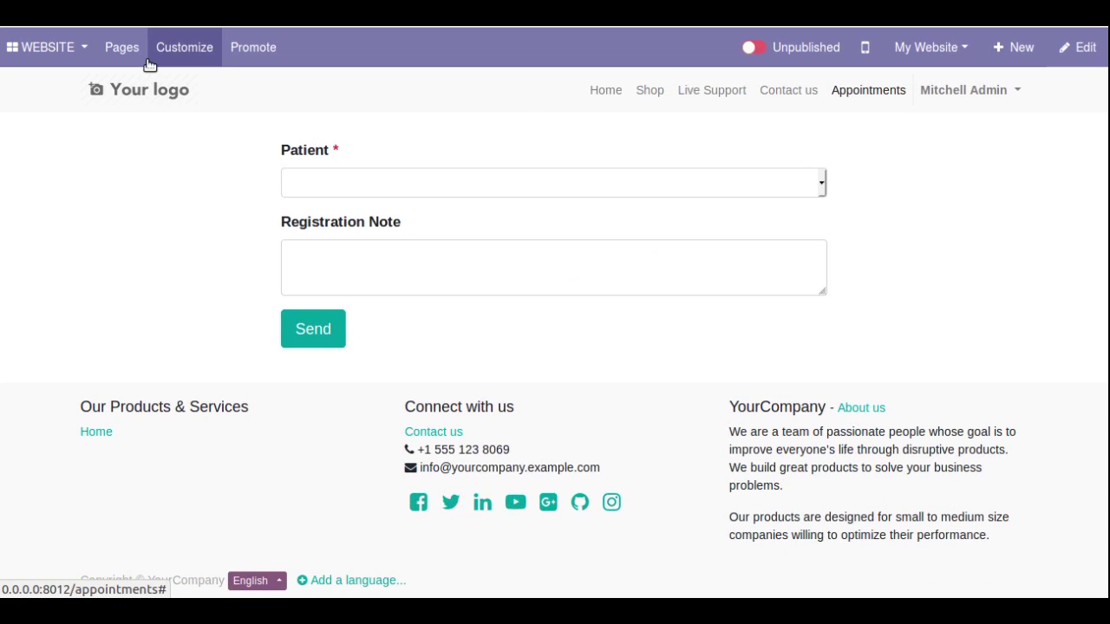
click(122, 47)
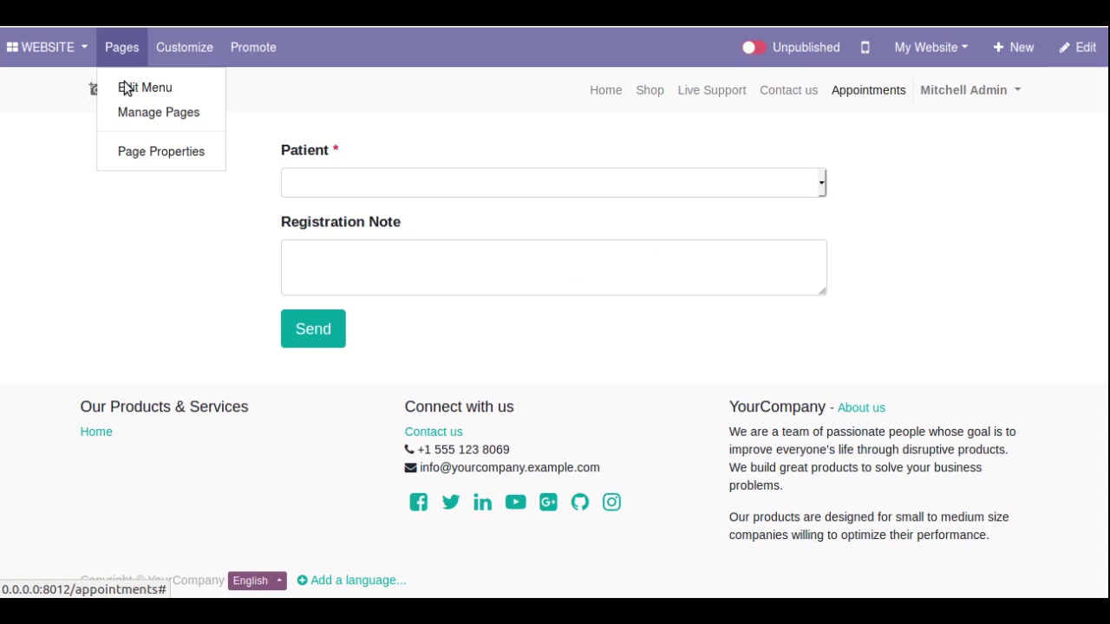
click(143, 150)
click(390, 150)
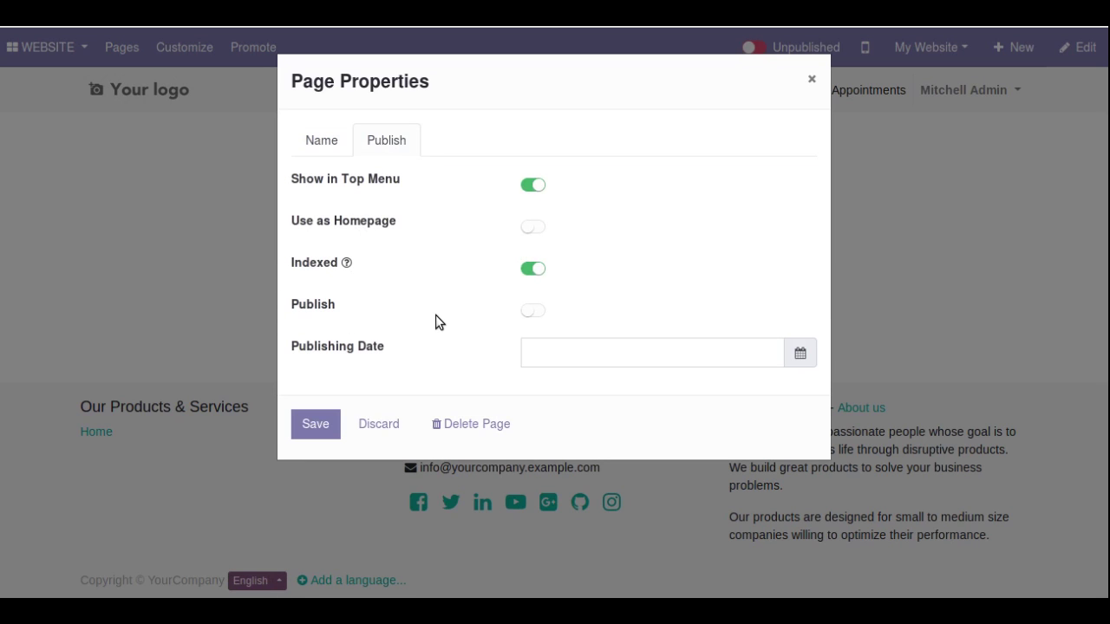
click(535, 311)
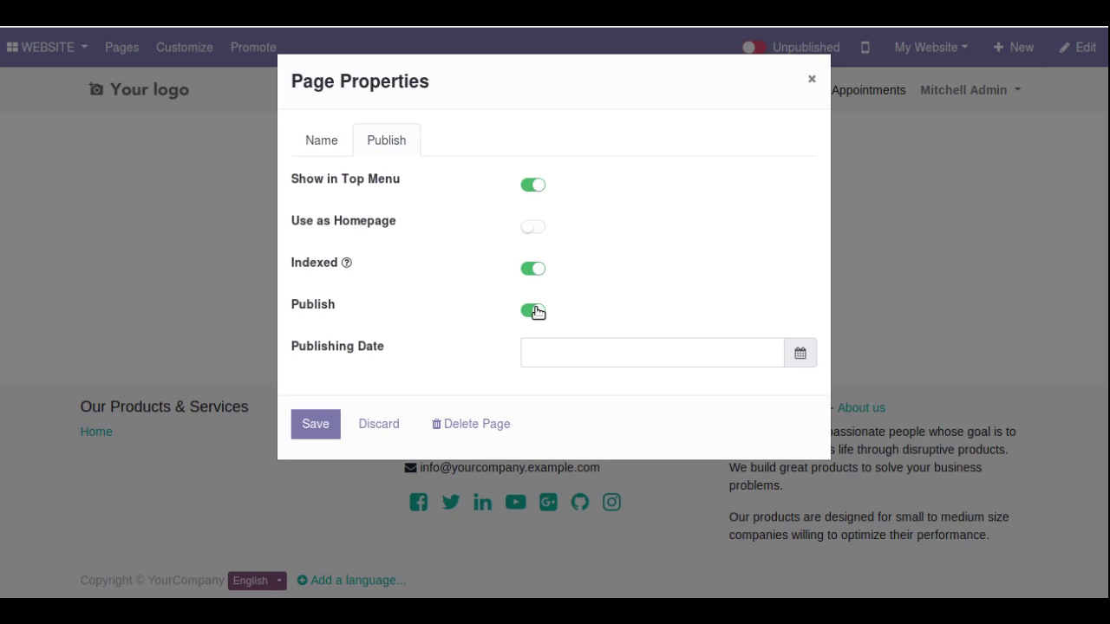
click(336, 431)
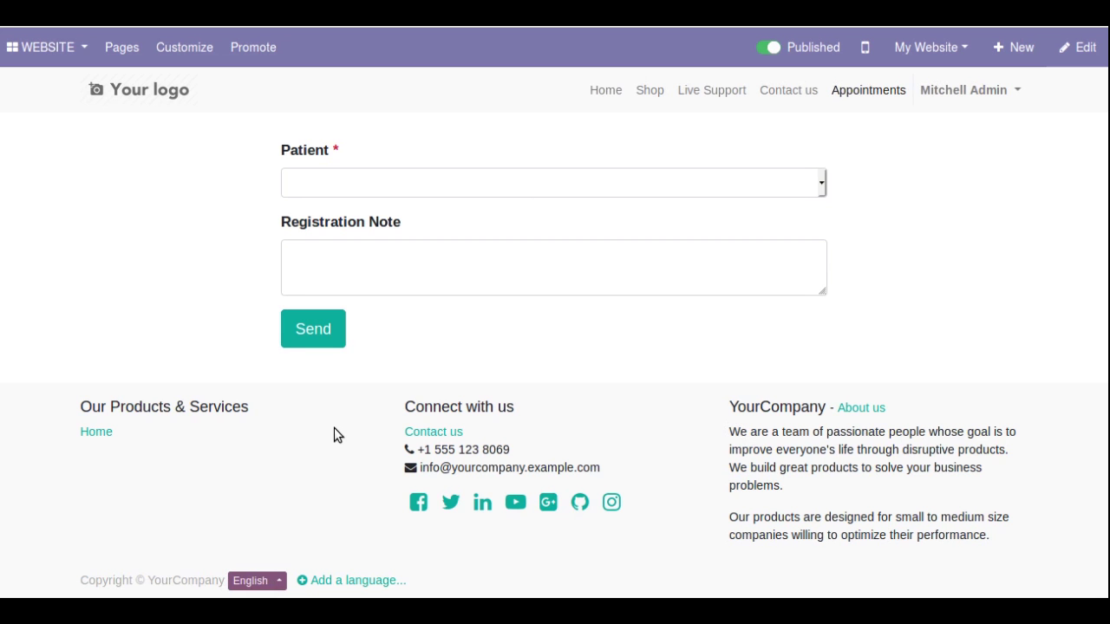
- Log out of the website and open the Appointments page as a public visitor
click(944, 96)
click(942, 149)
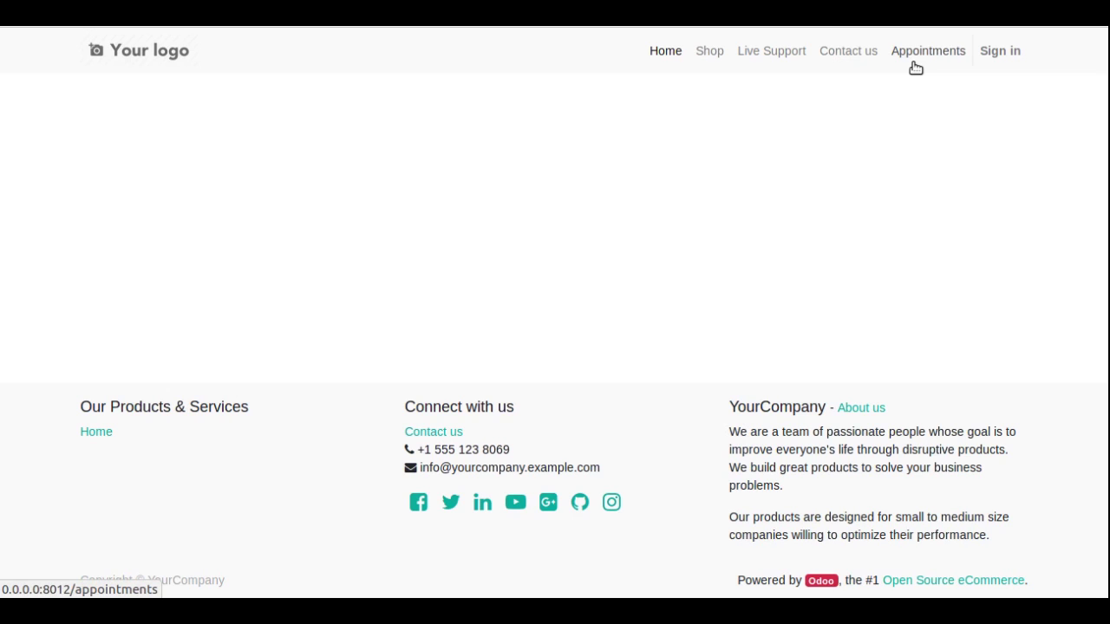
click(913, 62)
- Submit the appointment form for the second listed patient with "Appointment for today at 5PM" as the Registration Note
click(761, 146)
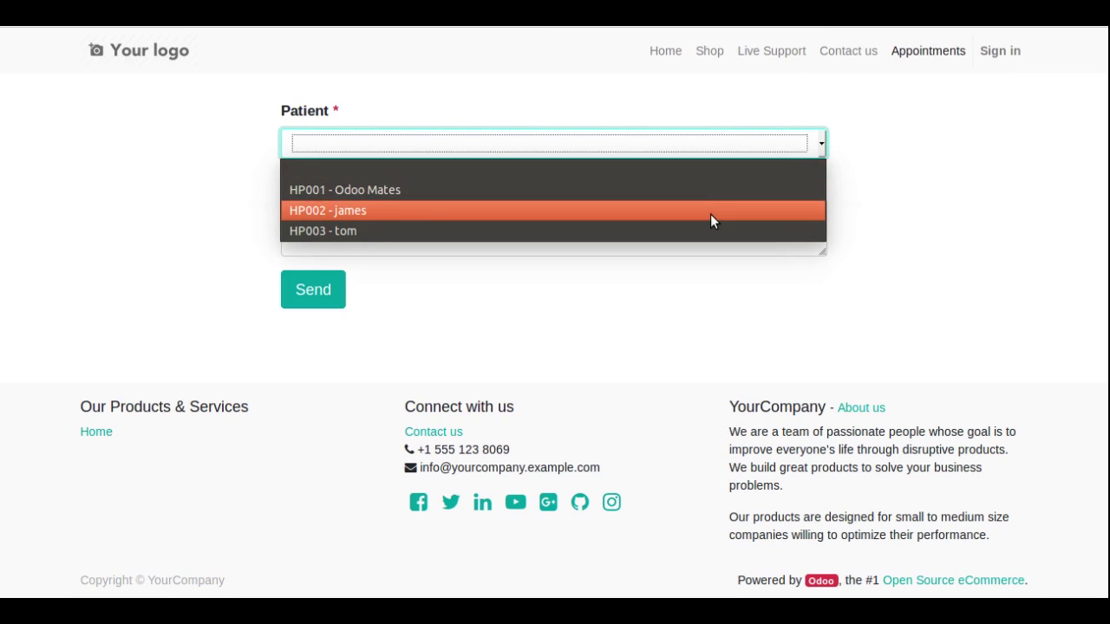
click(709, 215)
click(621, 216)
text(Appointment for today at 5PM)
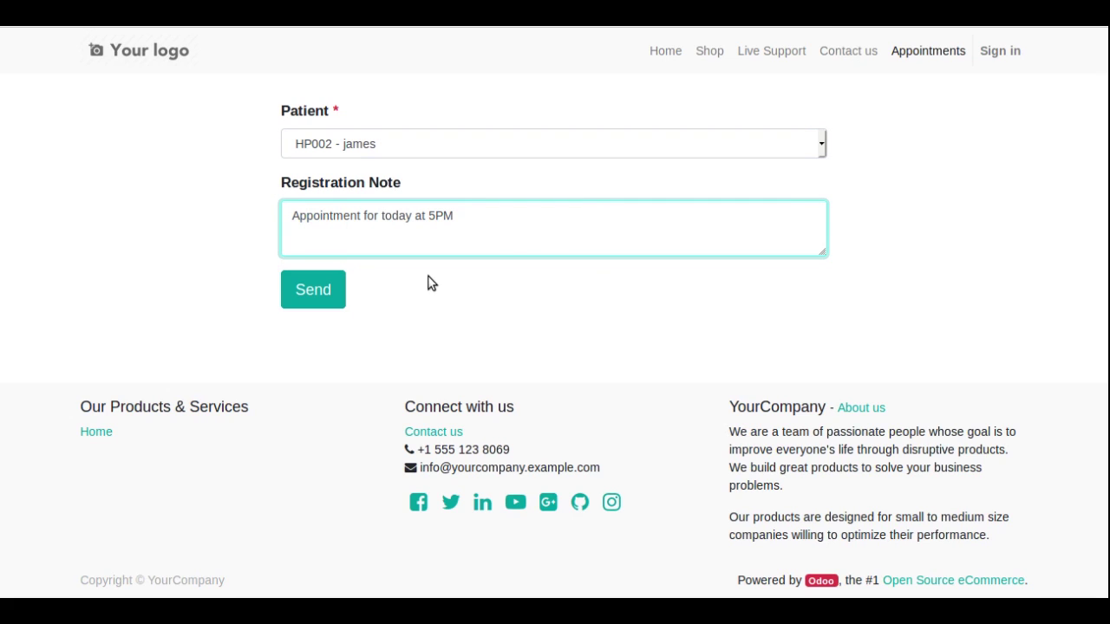
click(324, 291)
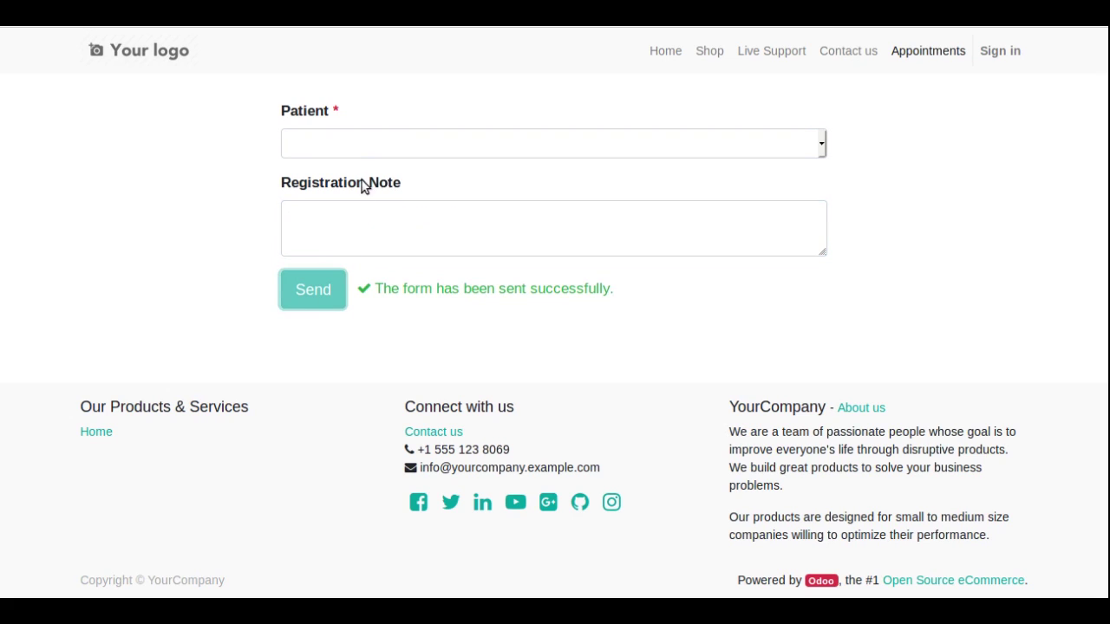
- Submit another appointment form for the last listed patient with "Test registration" as the Registration Note
click(373, 142)
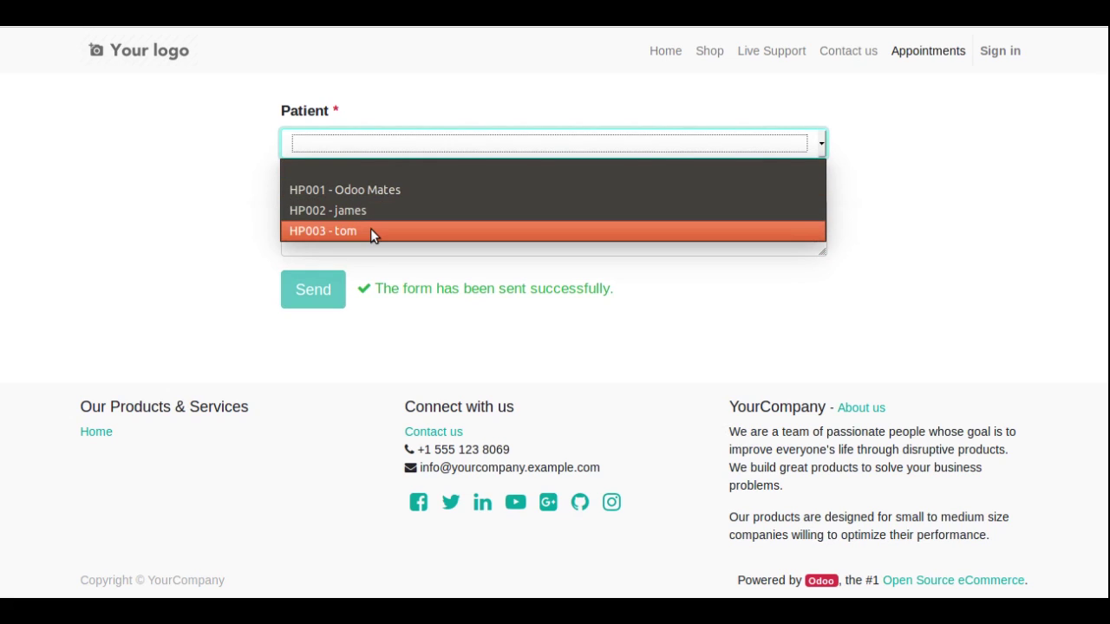
click(371, 229)
click(372, 229)
text(Test re)
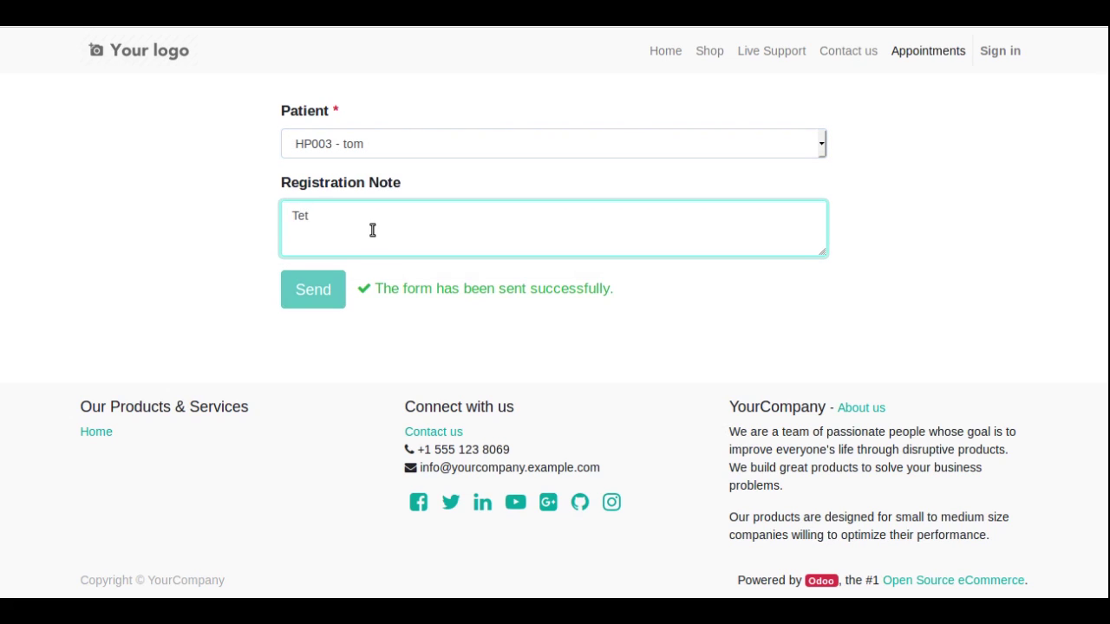
text(gistray)
key(BackSpace)
text(tion)
click(315, 298)
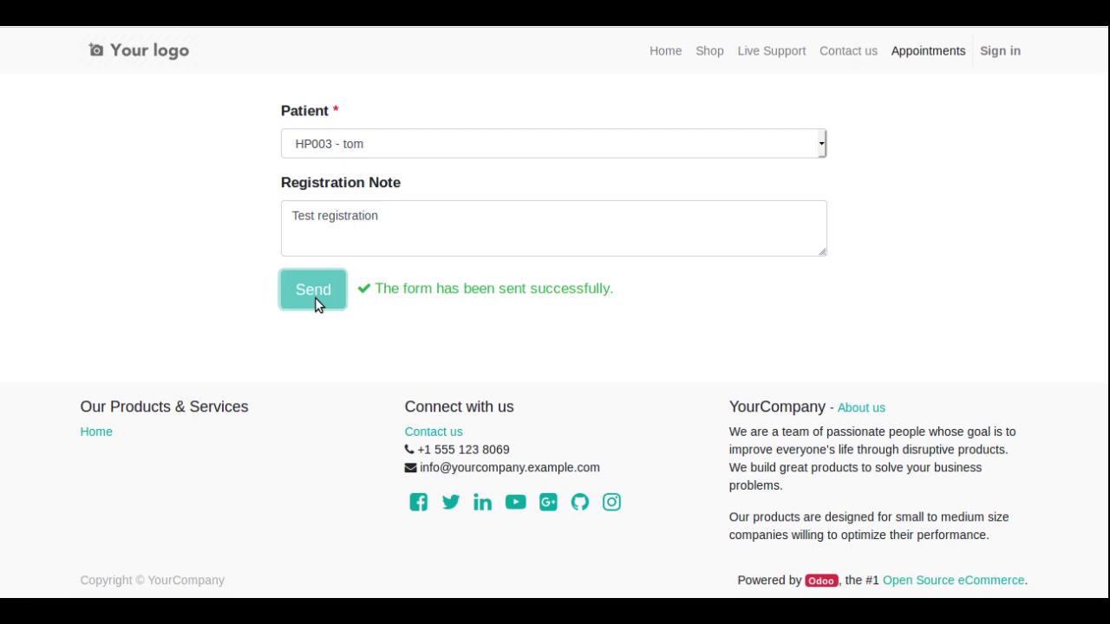
click(63, 24)
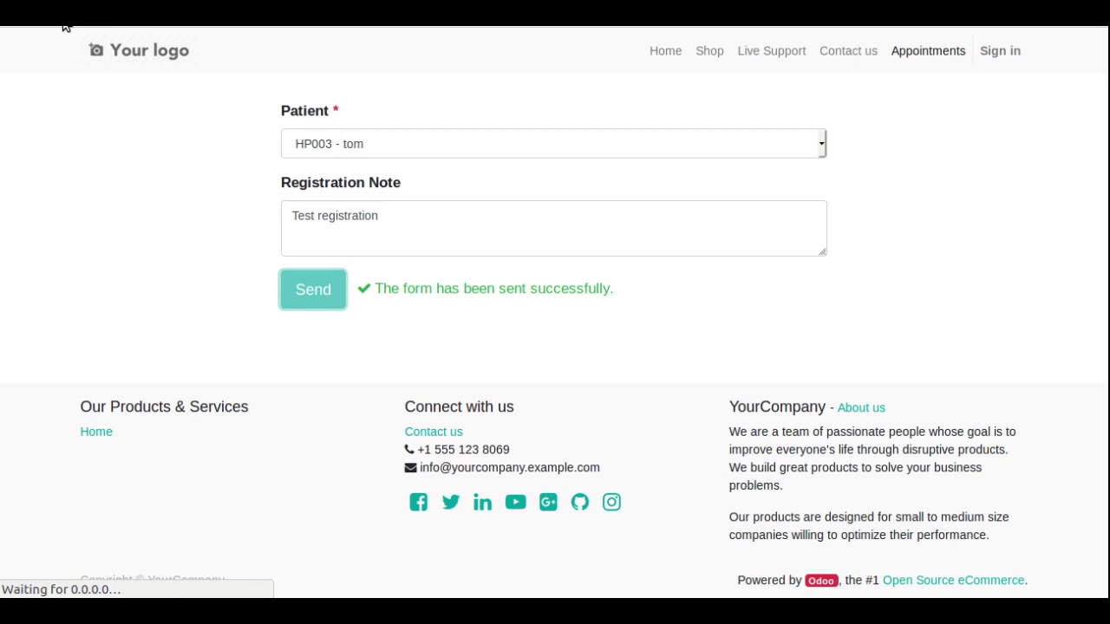
click(326, 290)
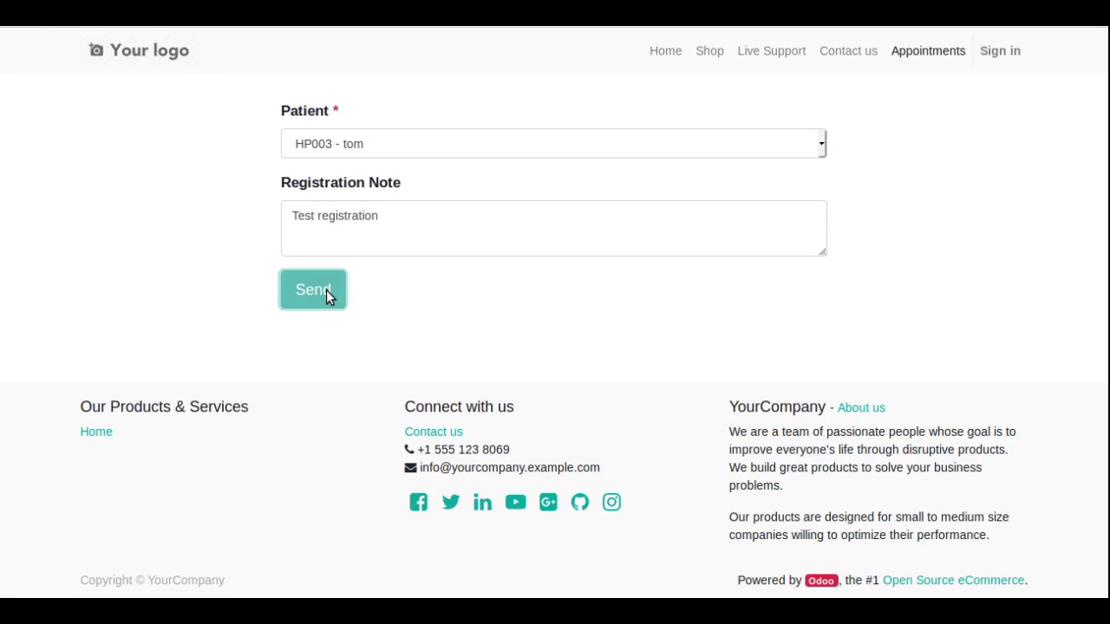
- Sign in to the website with the saved administrator e-mail and password
drag(1000, 49, 866, 60)
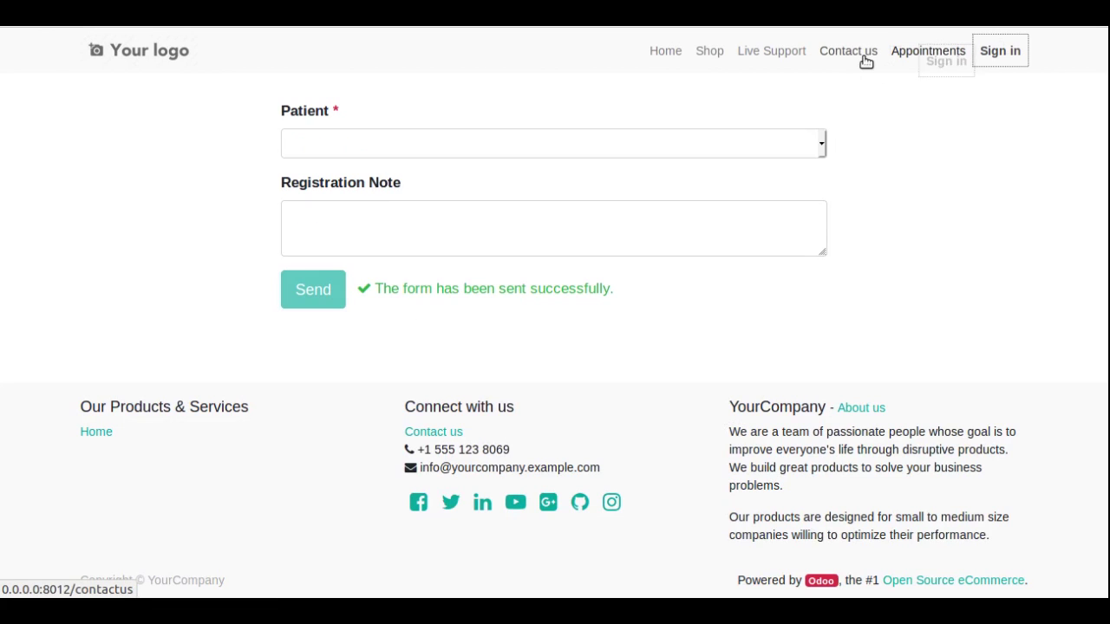
click(991, 62)
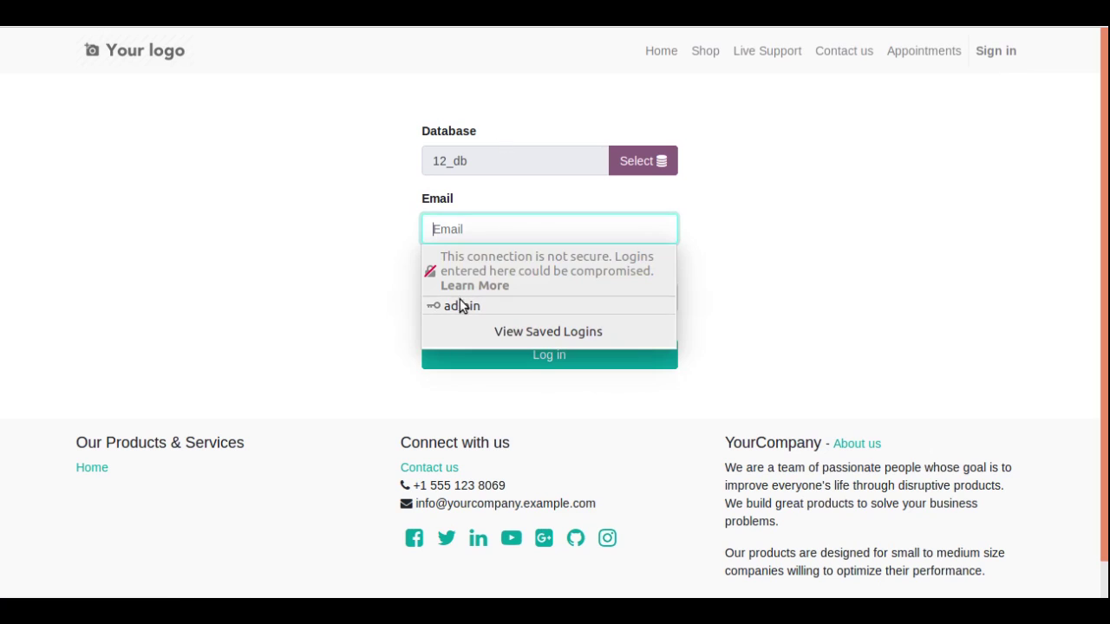
click(461, 307)
click(462, 362)
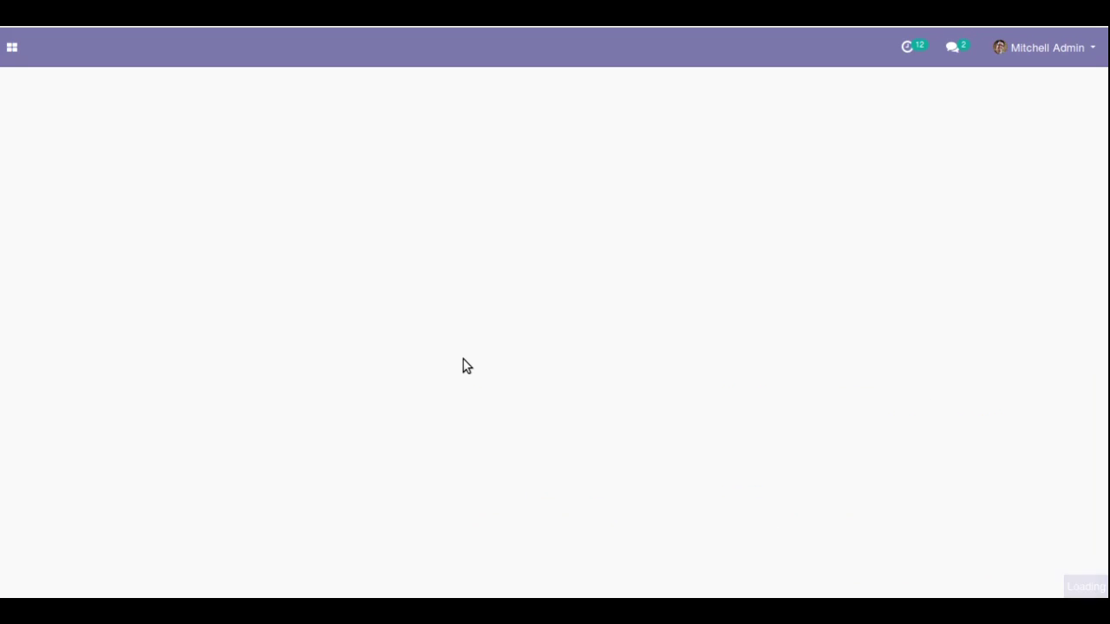
- Open the Hospital app's appointments and check the details of the two most recently submitted ones, starting with the newest
click(12, 47)
click(24, 105)
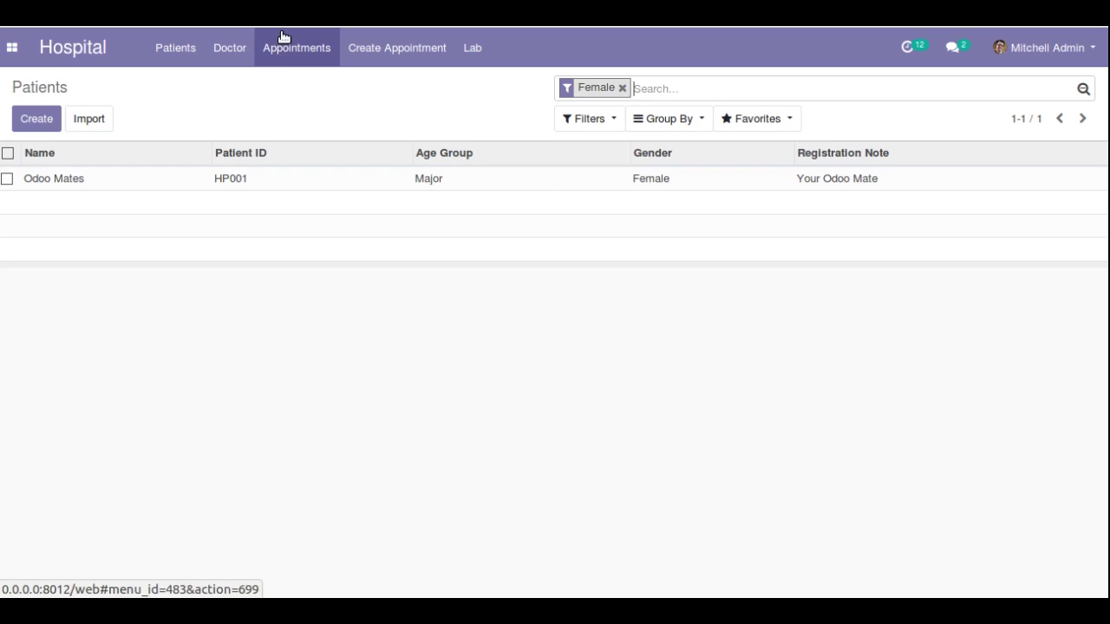
click(295, 48)
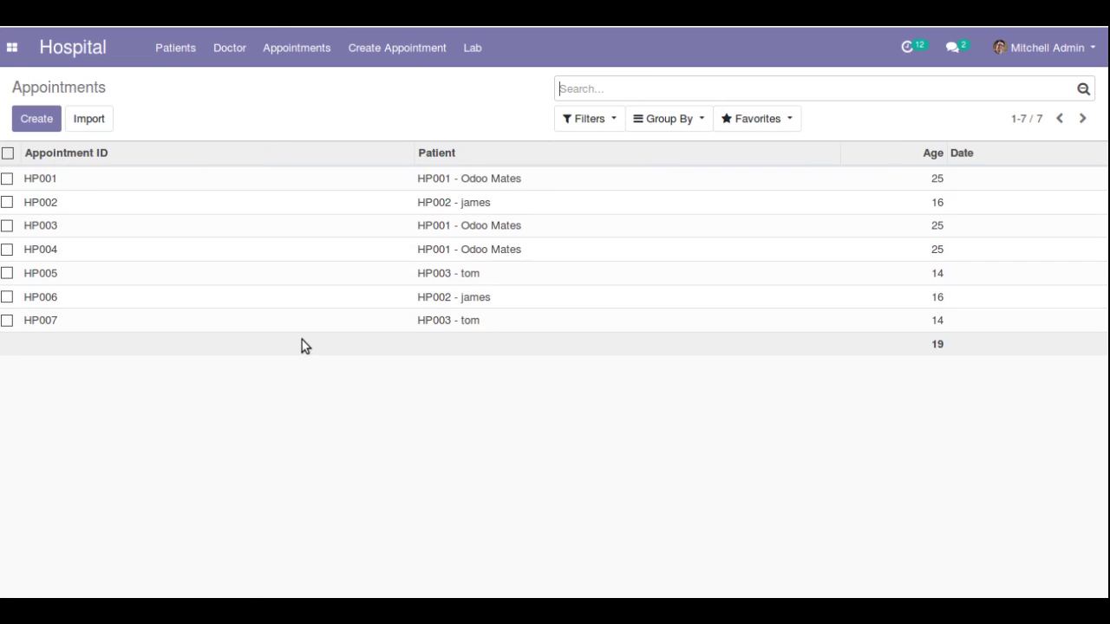
click(328, 330)
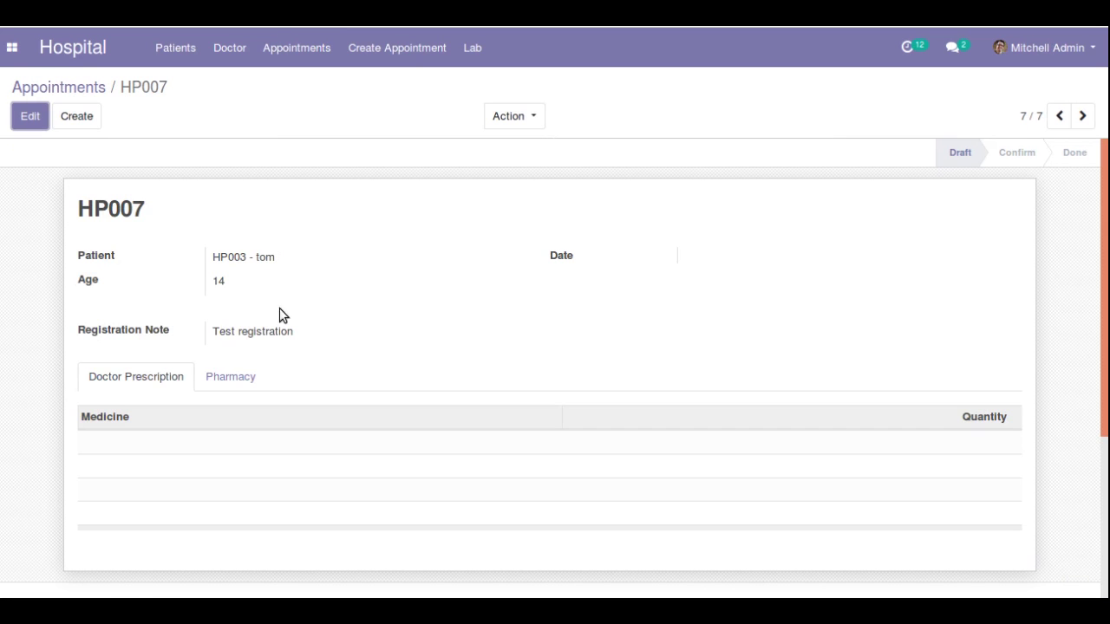
click(1059, 117)
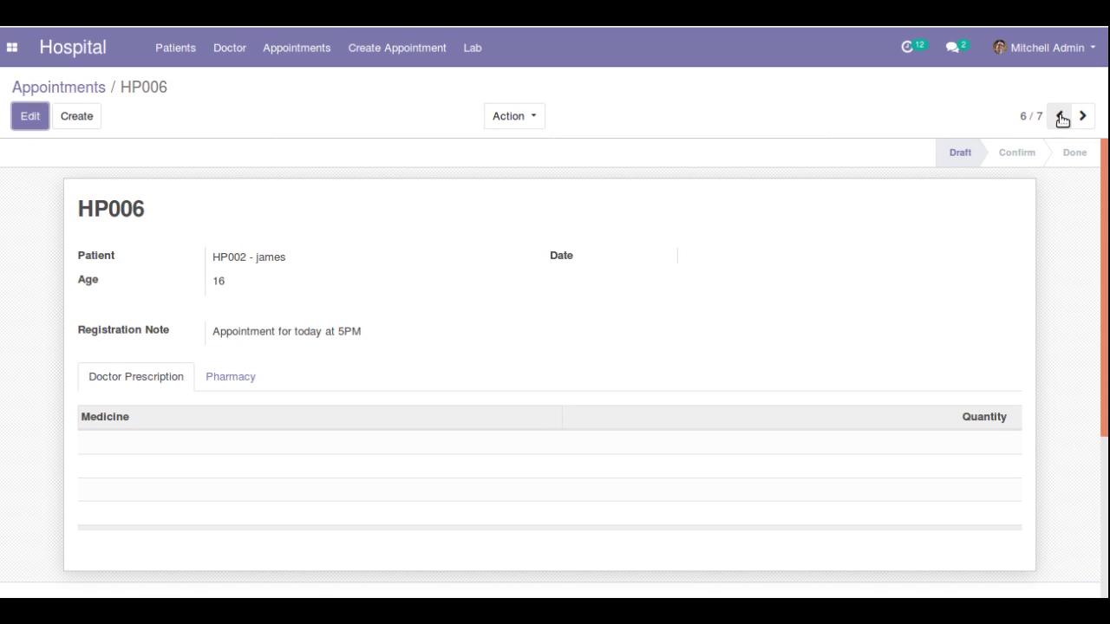